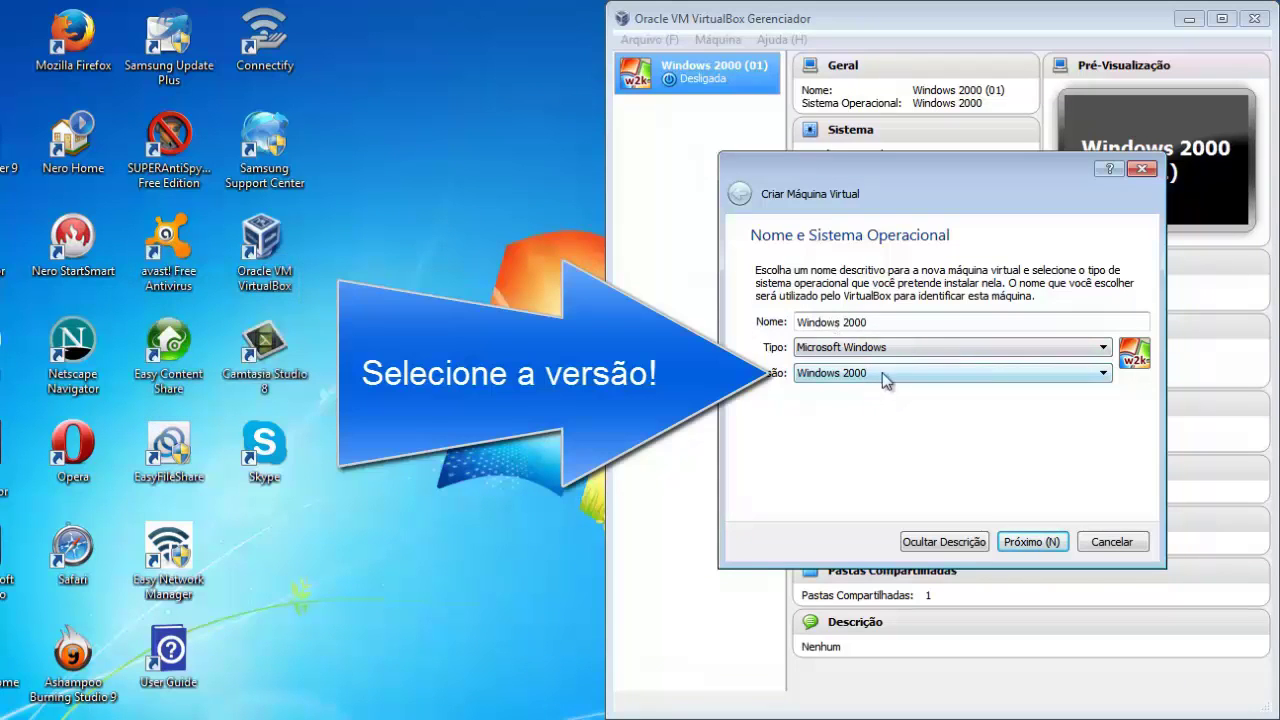
Confirm the machine name Windows 2000 with Microsoft Windows / Windows 2000 type, and continue to memory size.
{"action": "left_click", "coordinate": [1037, 541]}
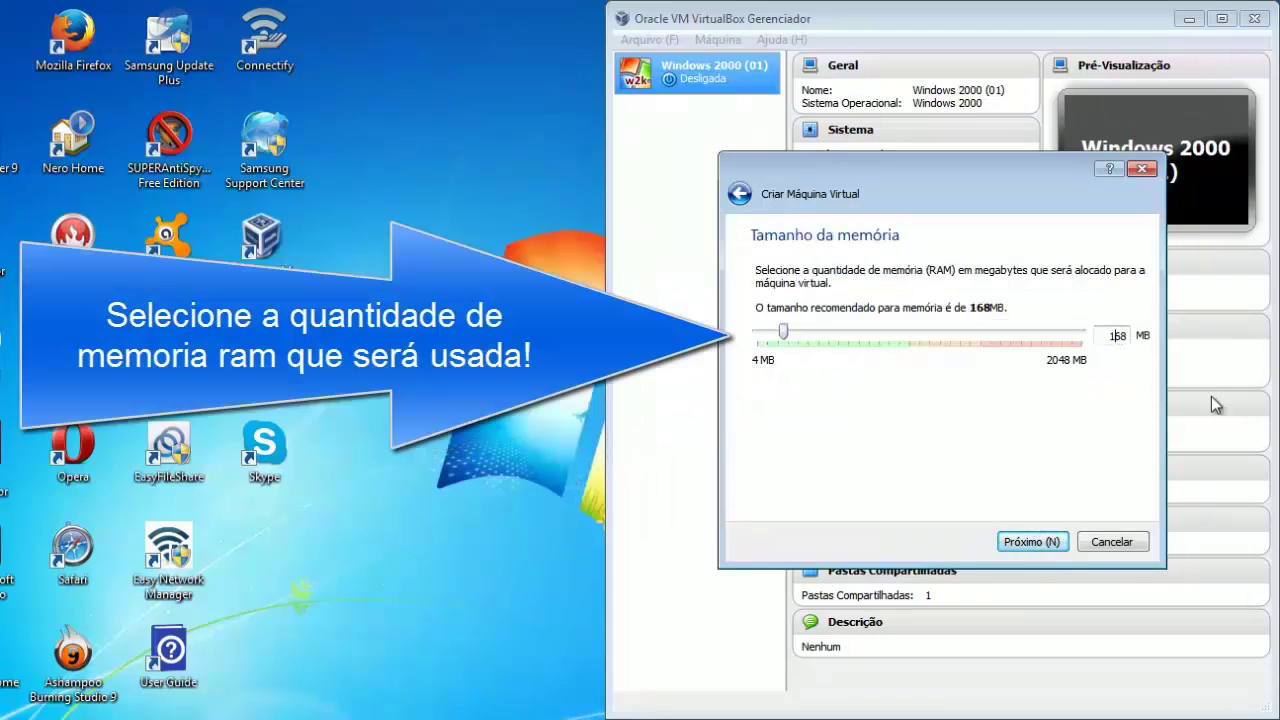
Set the machine's memory to 168 MB.
{"action": "double_click", "coordinate": [1112, 336]}
{"action": "key", "text": "BackSpace"}
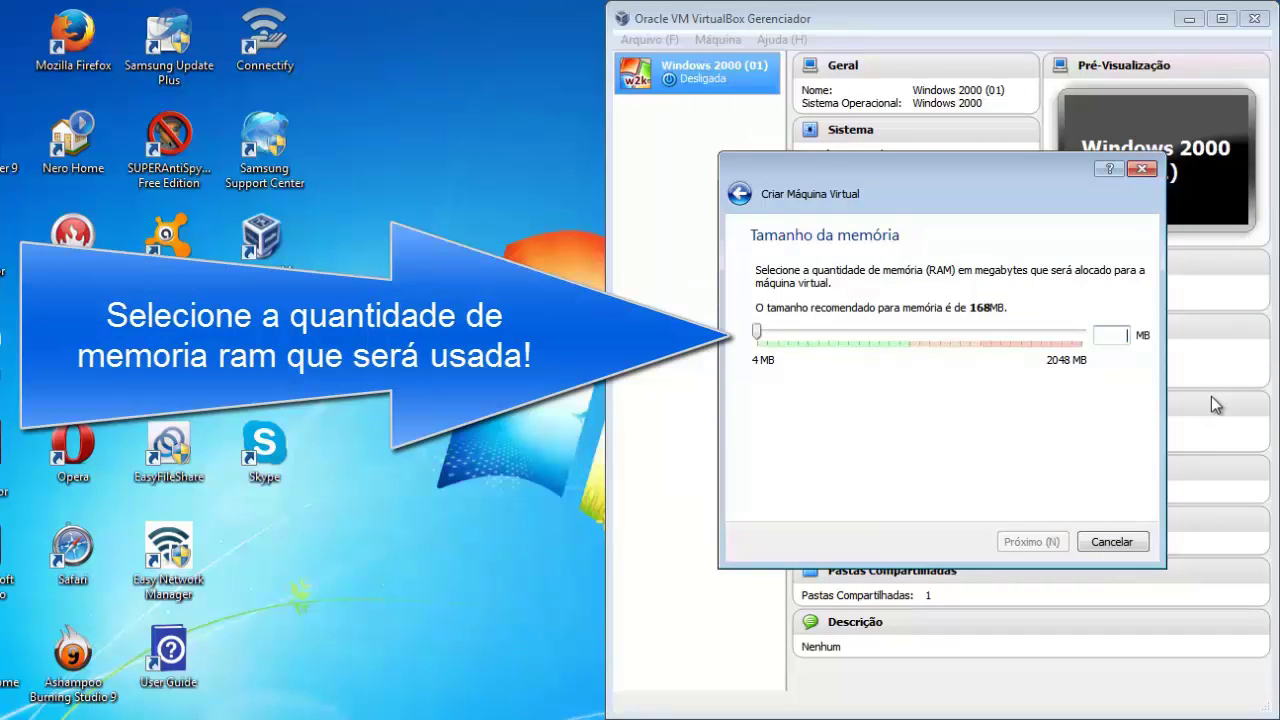
{"action": "type", "text": "168"}
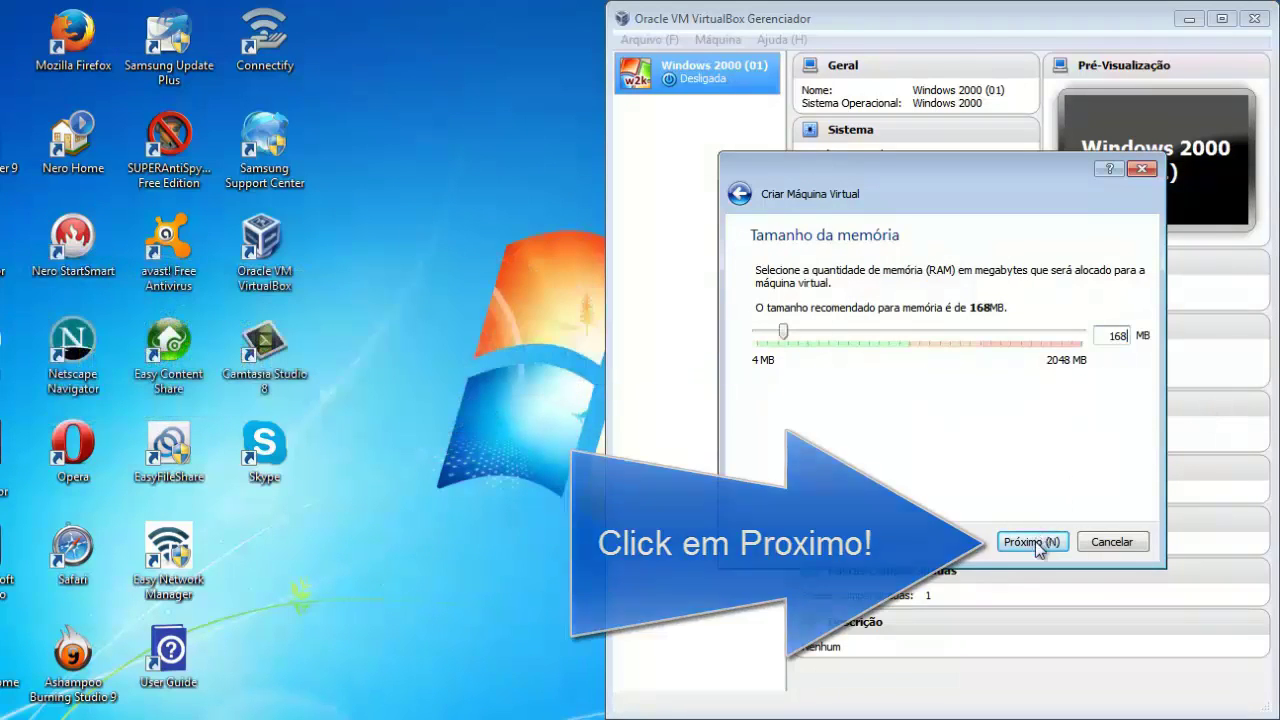
{"action": "left_click", "coordinate": [1033, 541]}
Create a new 4,00 GB dynamically allocated VDI hard disk for the machine.
{"action": "left_click", "coordinate": [1033, 541]}
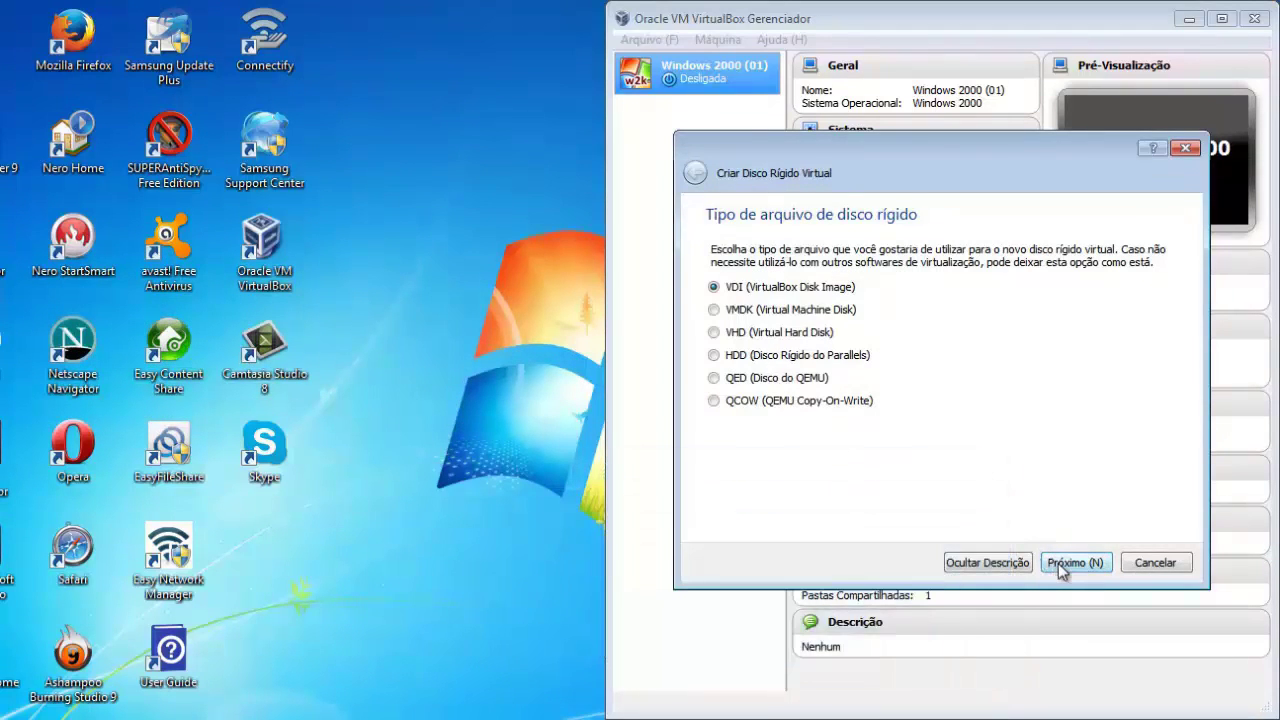
{"action": "left_click", "coordinate": [1062, 565]}
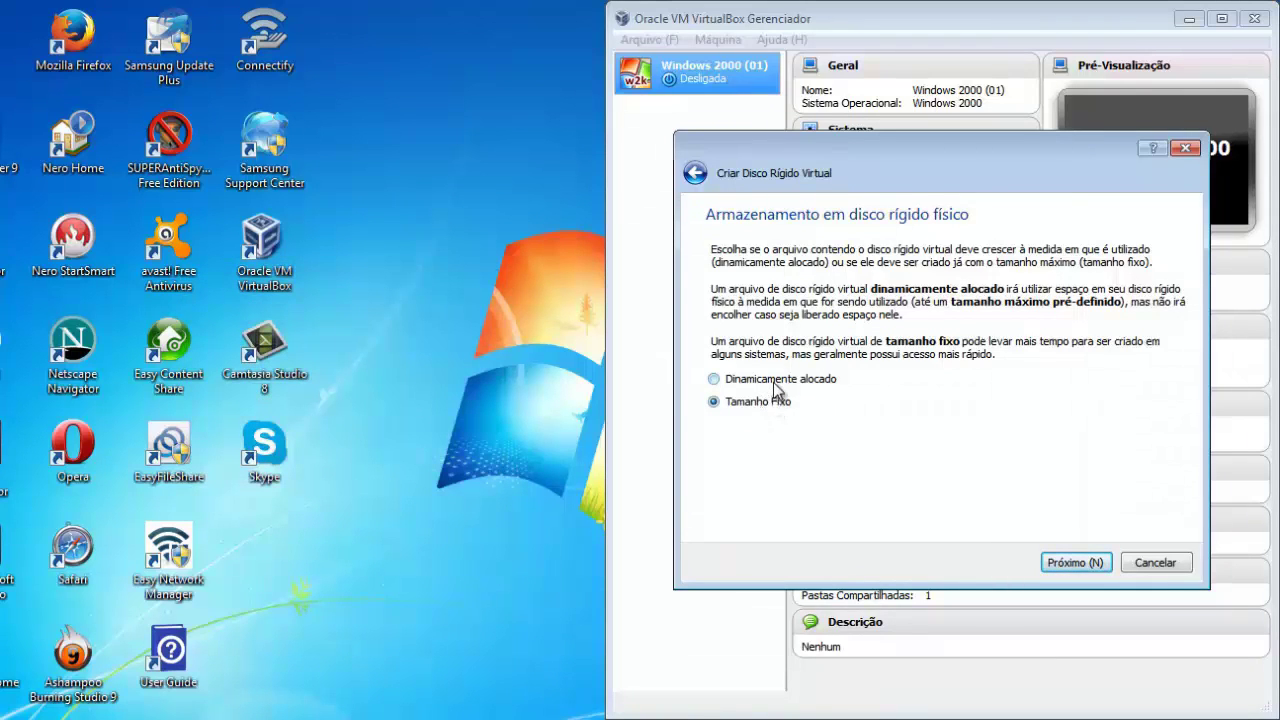
{"action": "left_click", "coordinate": [1071, 568]}
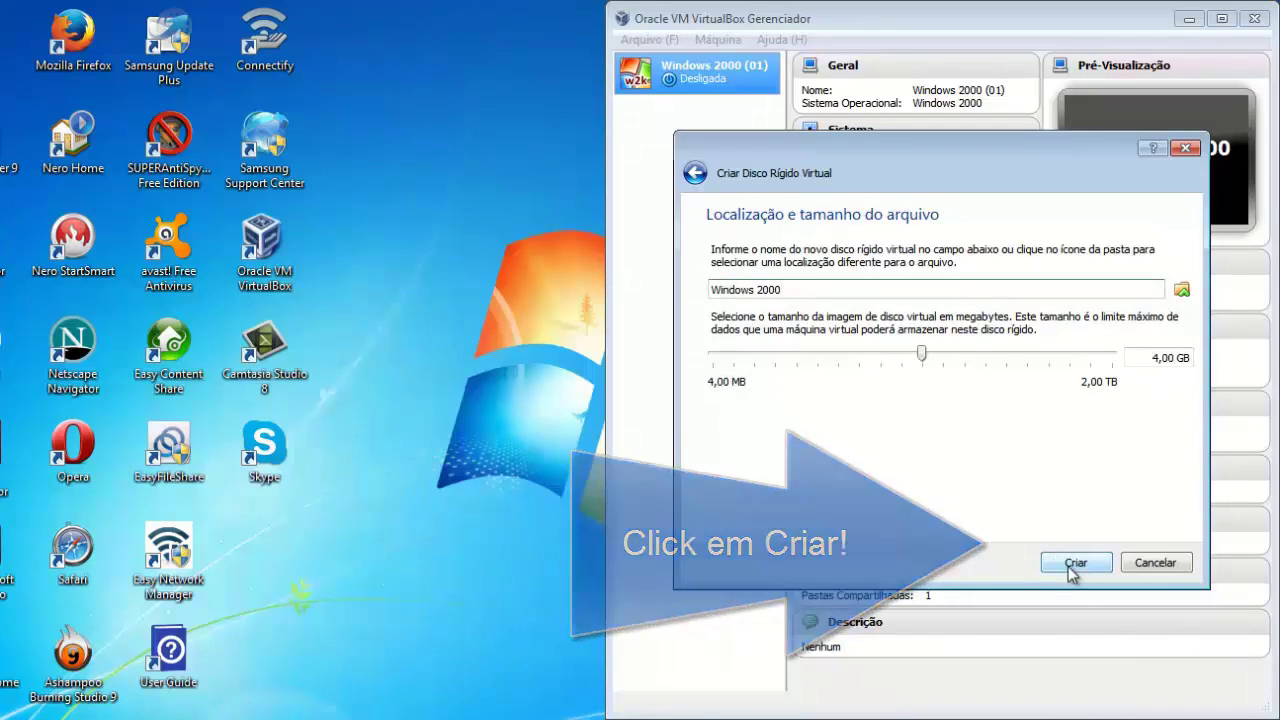
{"action": "left_click", "coordinate": [1073, 566]}
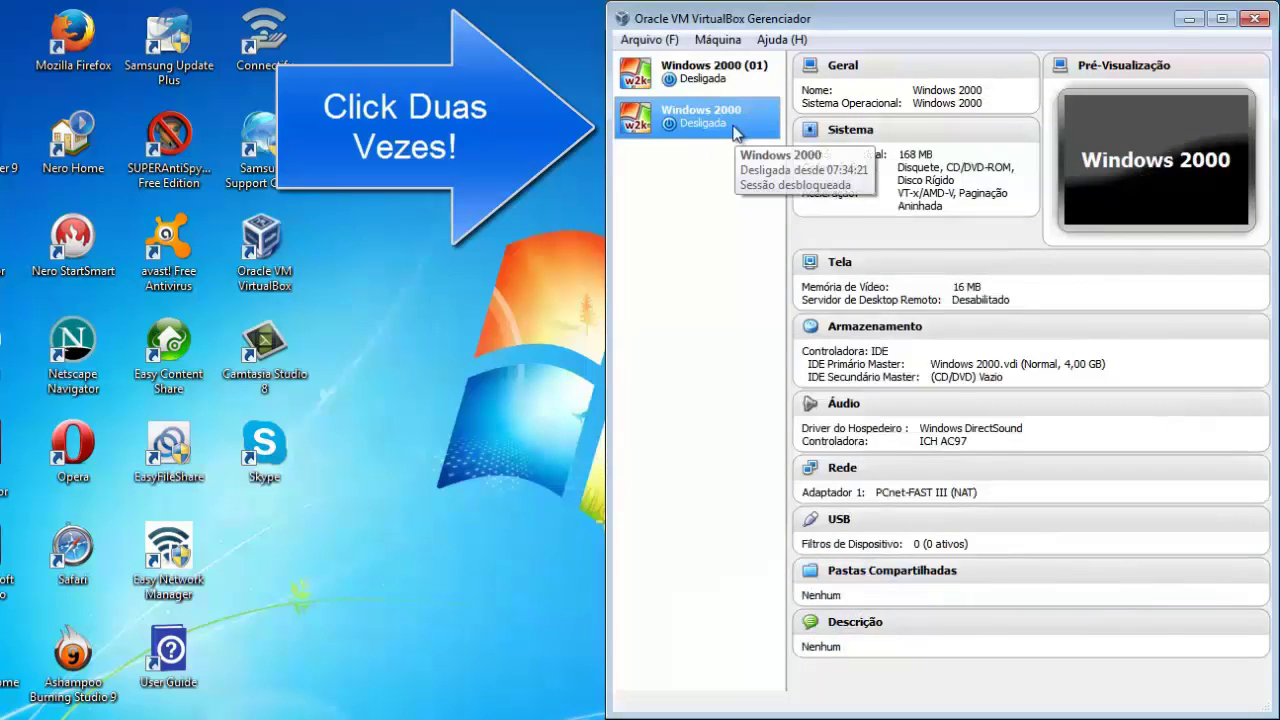
Start the machine with the Windows 2000 Professional SP4 E ISO from G:\Sistemas Operacionais\Windows as boot disk.
{"action": "double_click", "coordinate": [734, 133]}
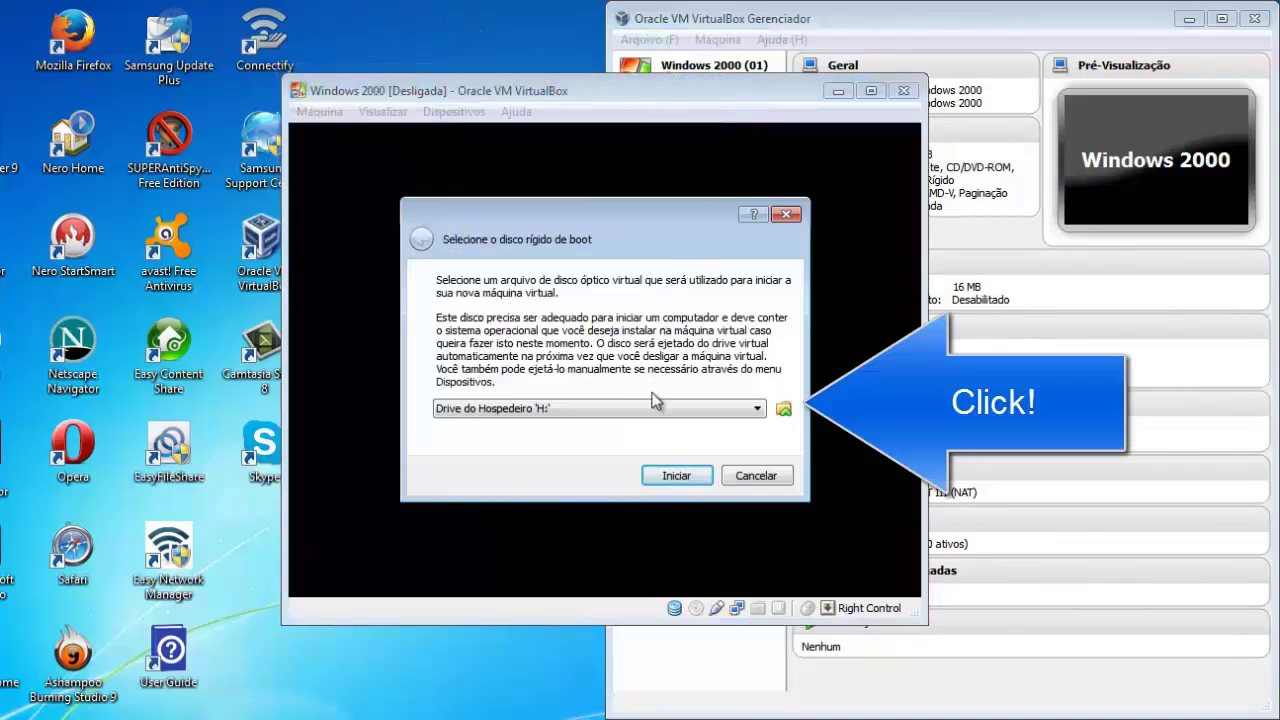
{"action": "left_click", "coordinate": [778, 412]}
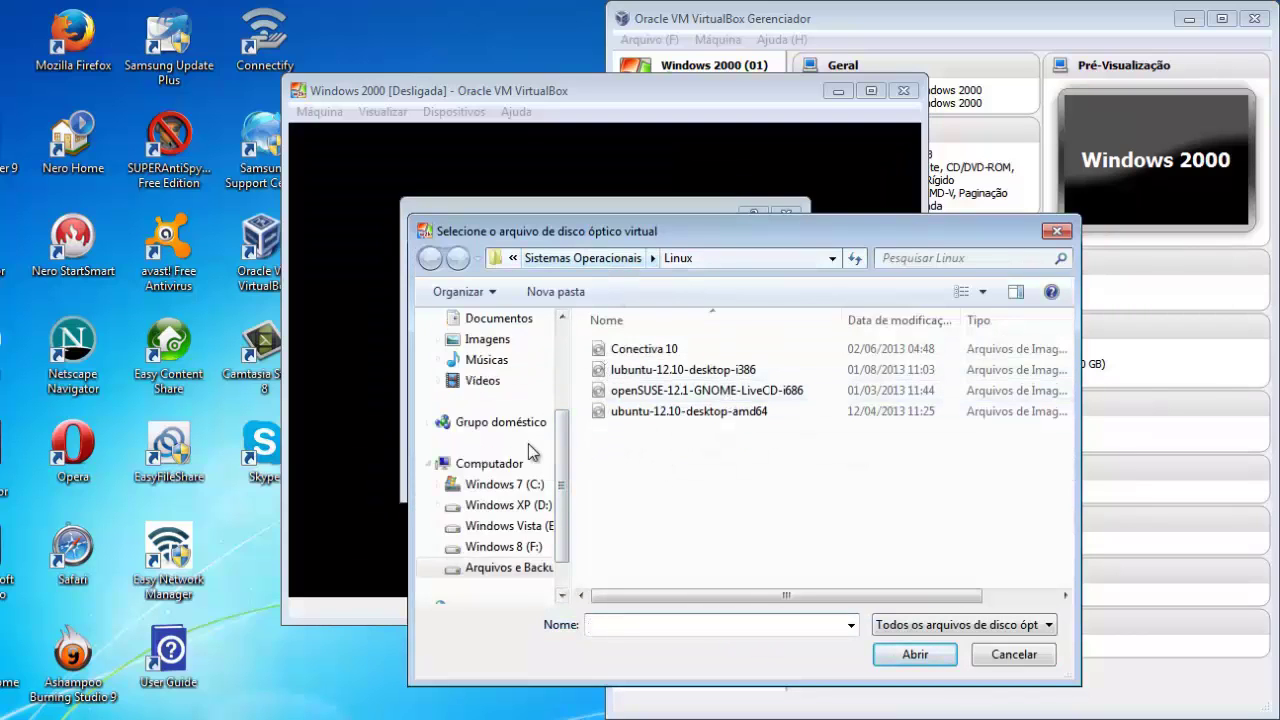
{"action": "left_click", "coordinate": [524, 463]}
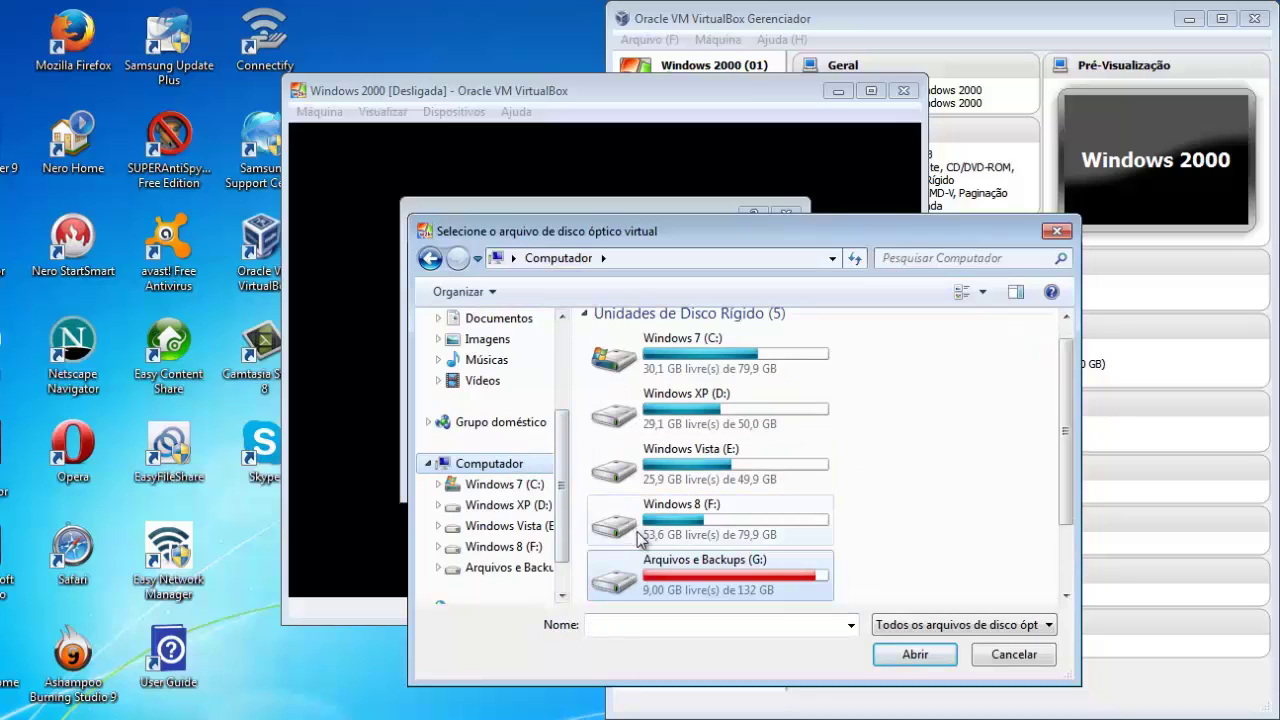
{"action": "double_click", "coordinate": [664, 578]}
{"action": "double_click", "coordinate": [688, 438]}
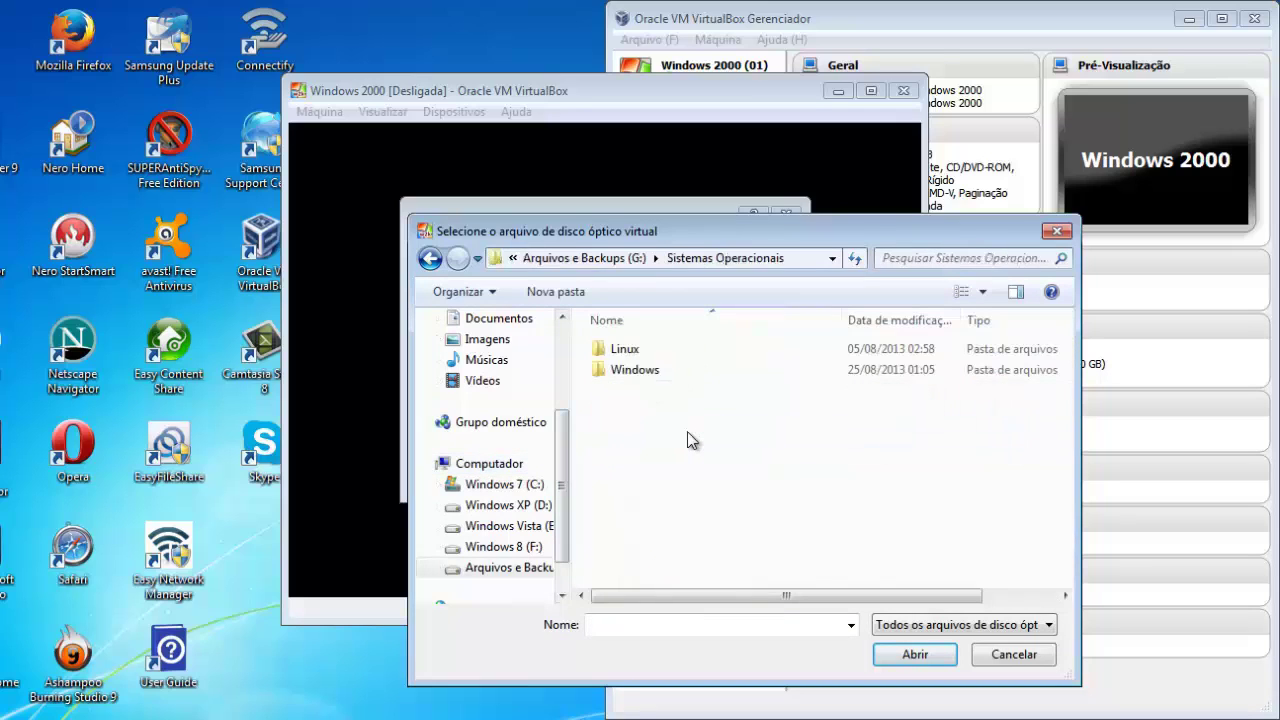
{"action": "double_click", "coordinate": [693, 372]}
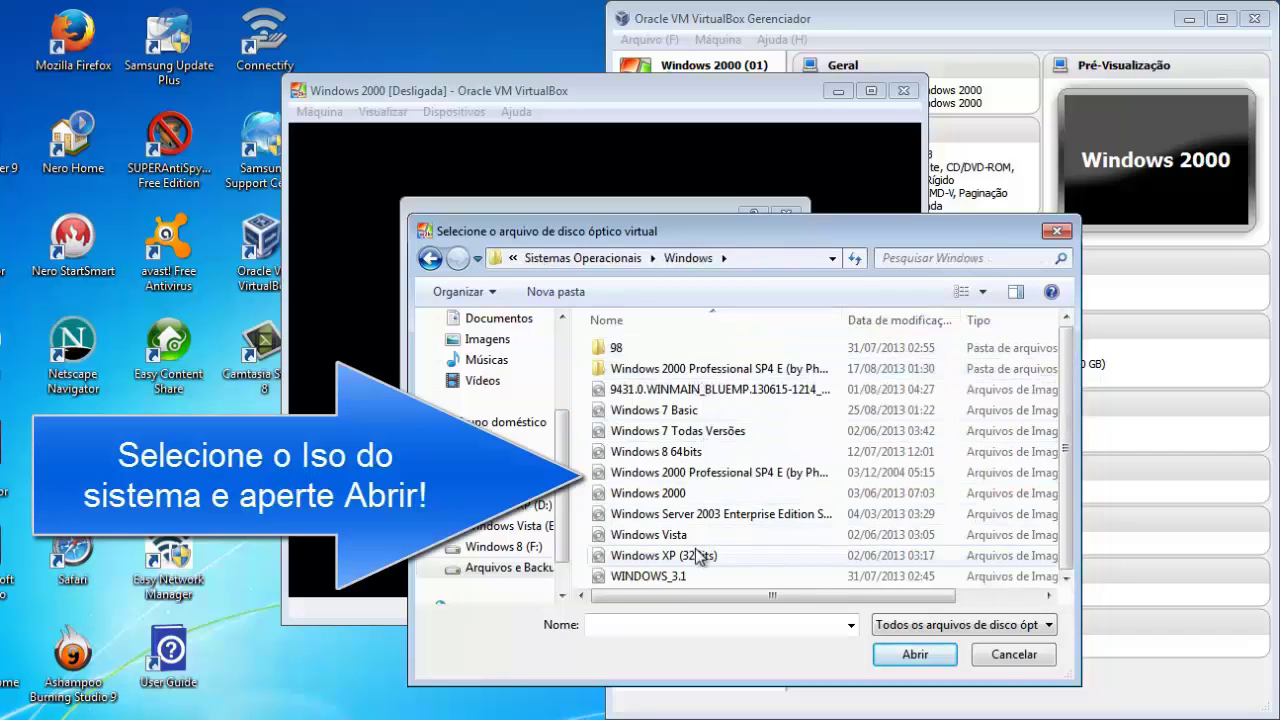
{"action": "left_click", "coordinate": [700, 479]}
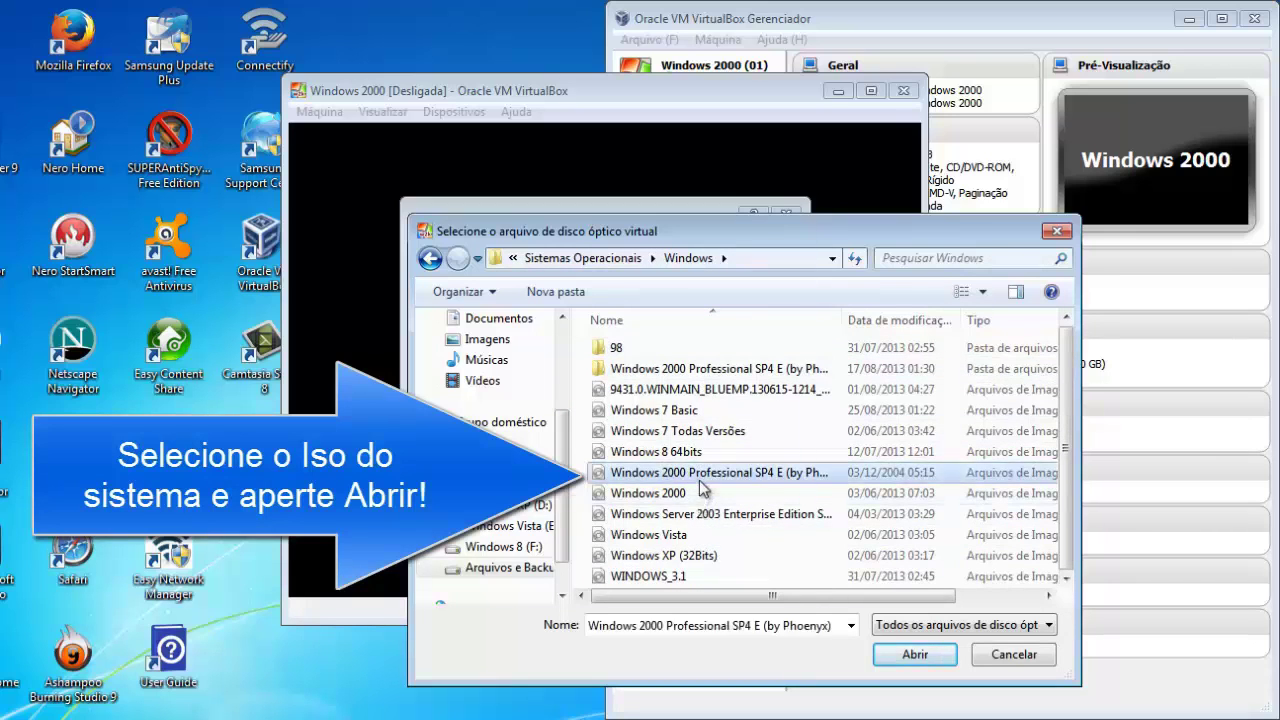
{"action": "double_click", "coordinate": [699, 480]}
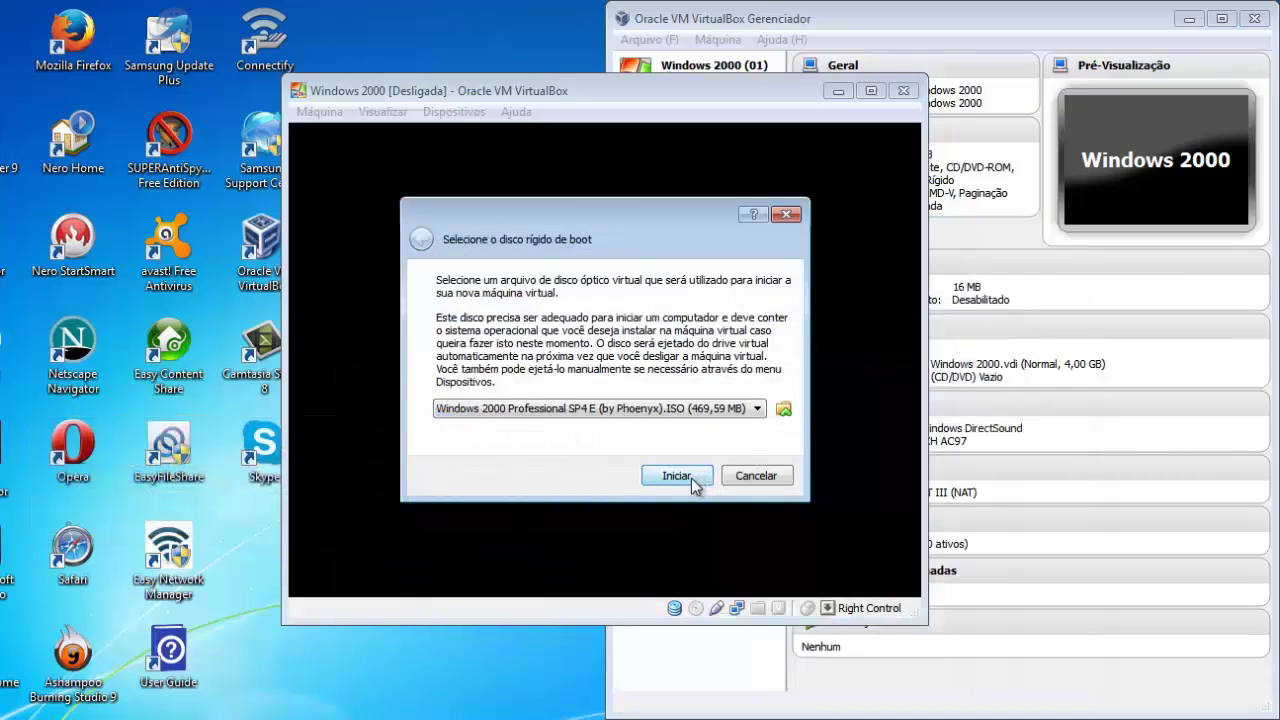
{"action": "left_click", "coordinate": [677, 476]}
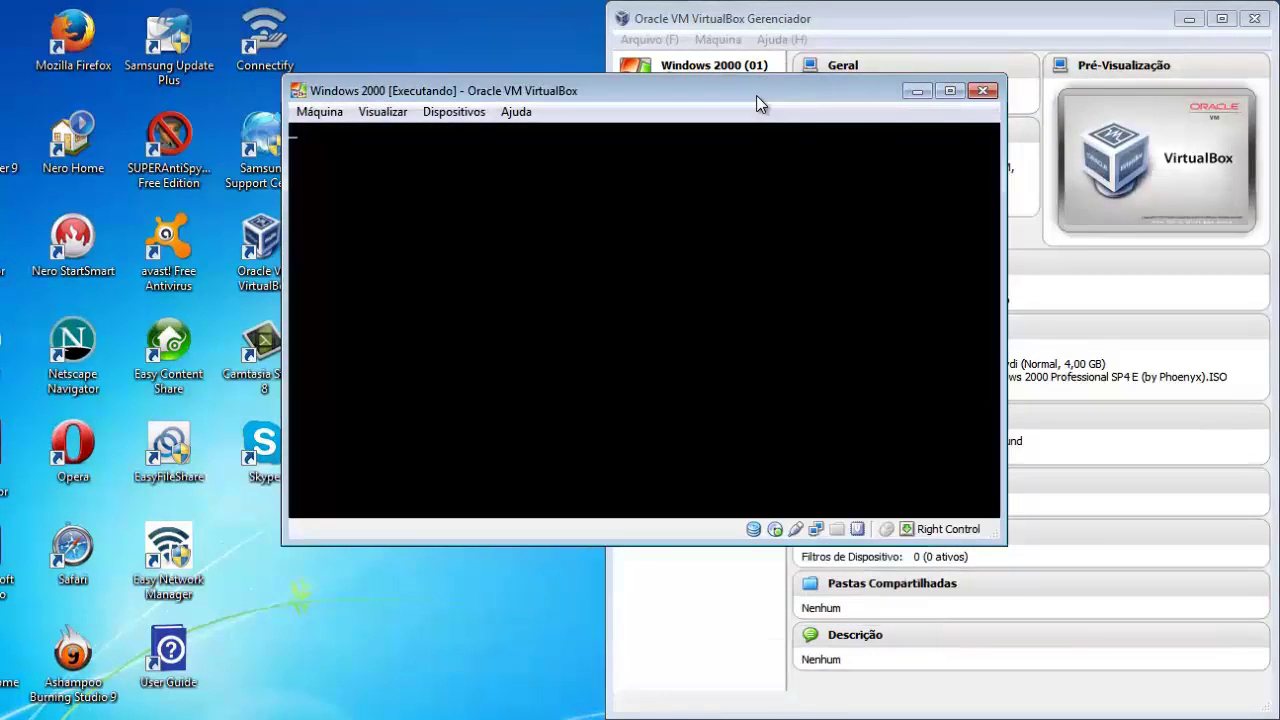
Reposition and enlarge the machine window while setup loads to the partition list.
{"action": "left_click_drag", "start_coordinate": [756, 95], "coordinate": [701, 113]}
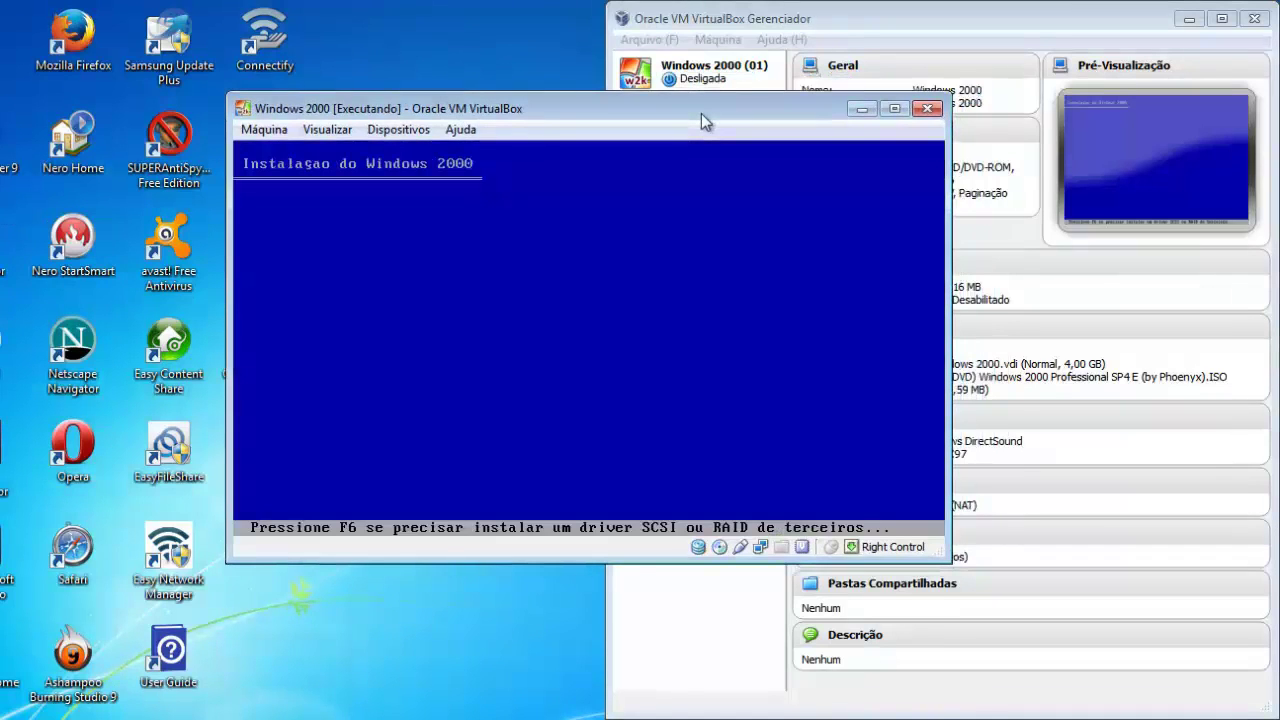
{"action": "left_click_drag", "start_coordinate": [703, 112], "coordinate": [763, 108]}
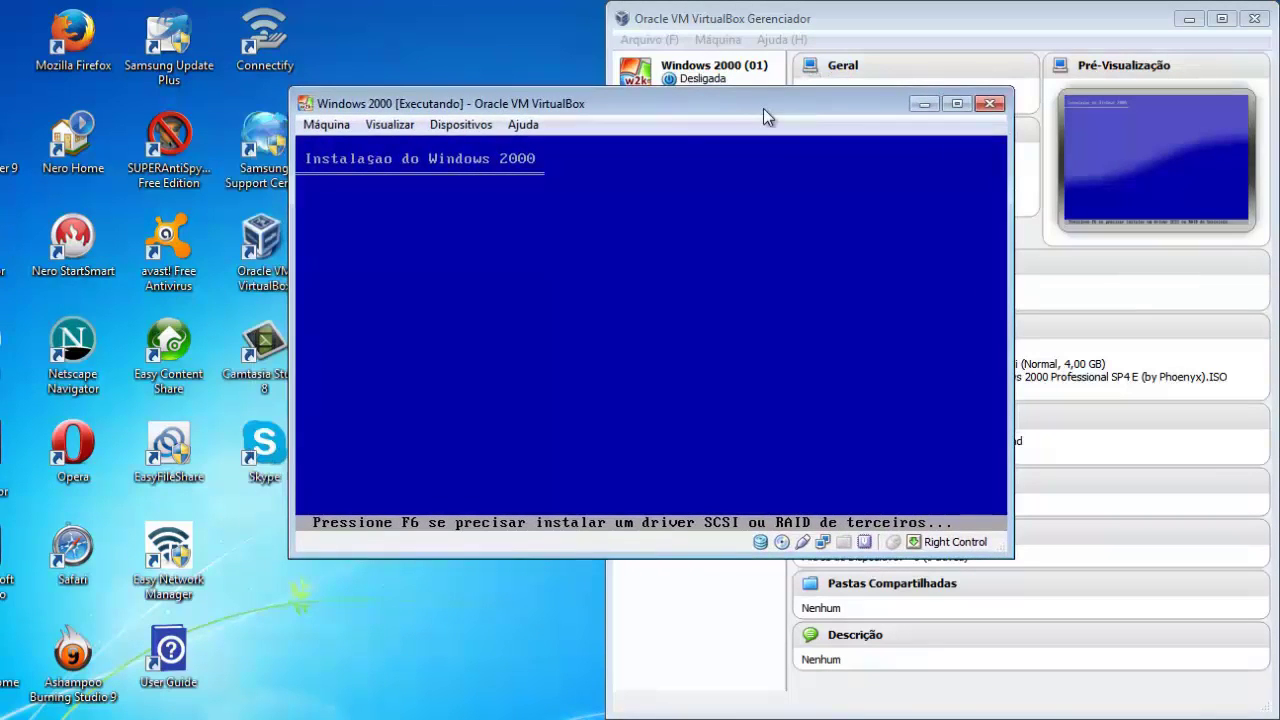
{"action": "left_click_drag", "start_coordinate": [1012, 96], "coordinate": [1074, 22]}
{"action": "left_click_drag", "start_coordinate": [958, 39], "coordinate": [1026, 94]}
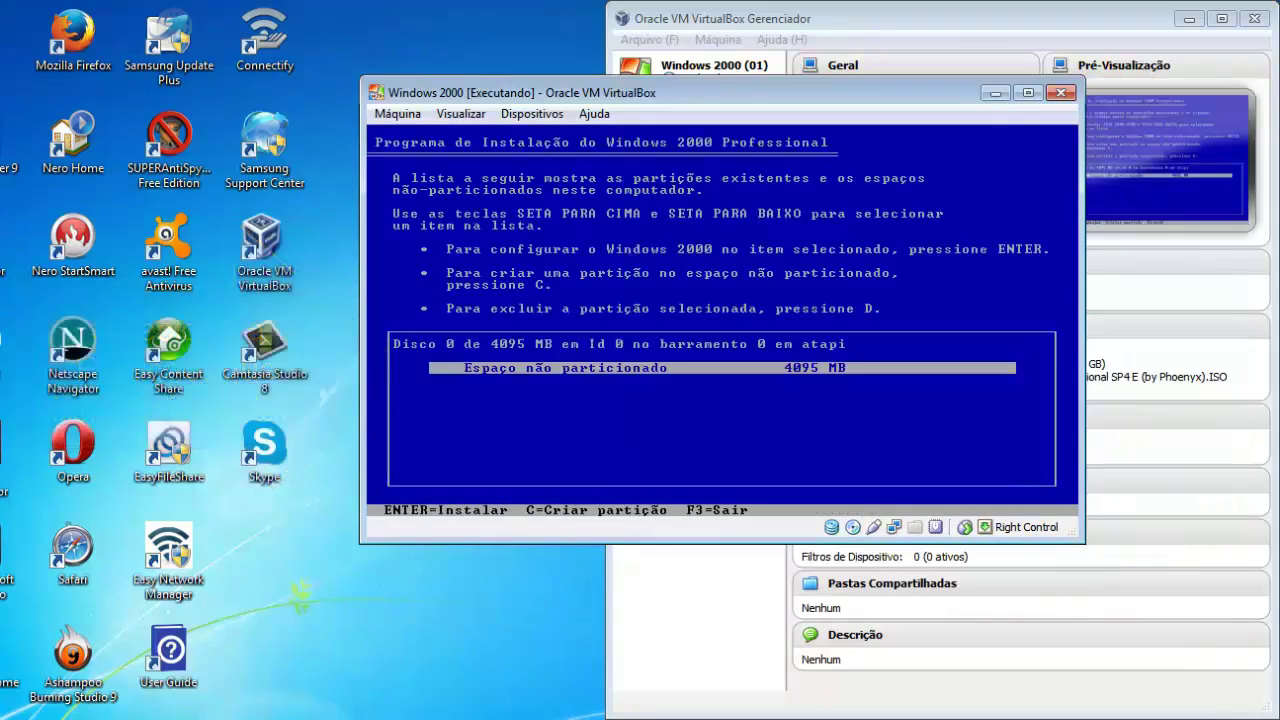
Install Windows 2000 onto the 4095 MB unpartitioned space.
{"action": "key", "text": "Return"}
{"action": "key", "text": "Return"}
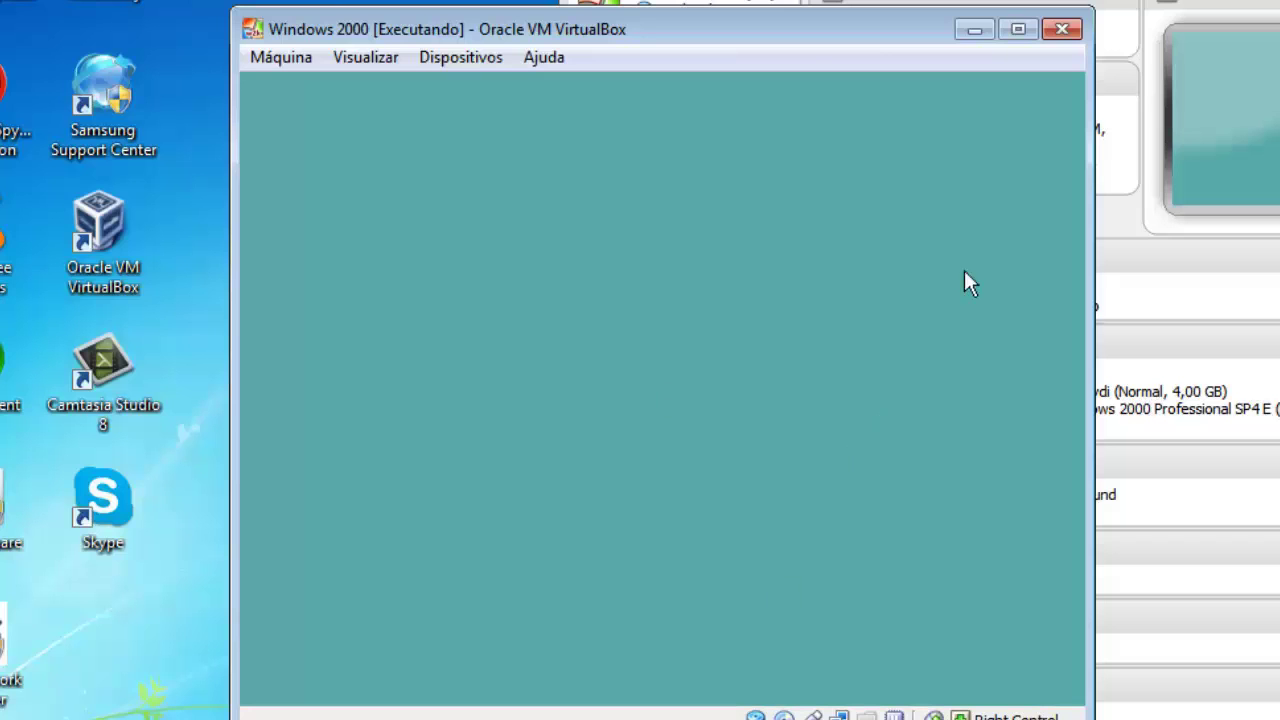
Glance at the Visualizar menu, then widen the machine window by dragging its corner.
{"action": "left_click", "coordinate": [390, 66]}
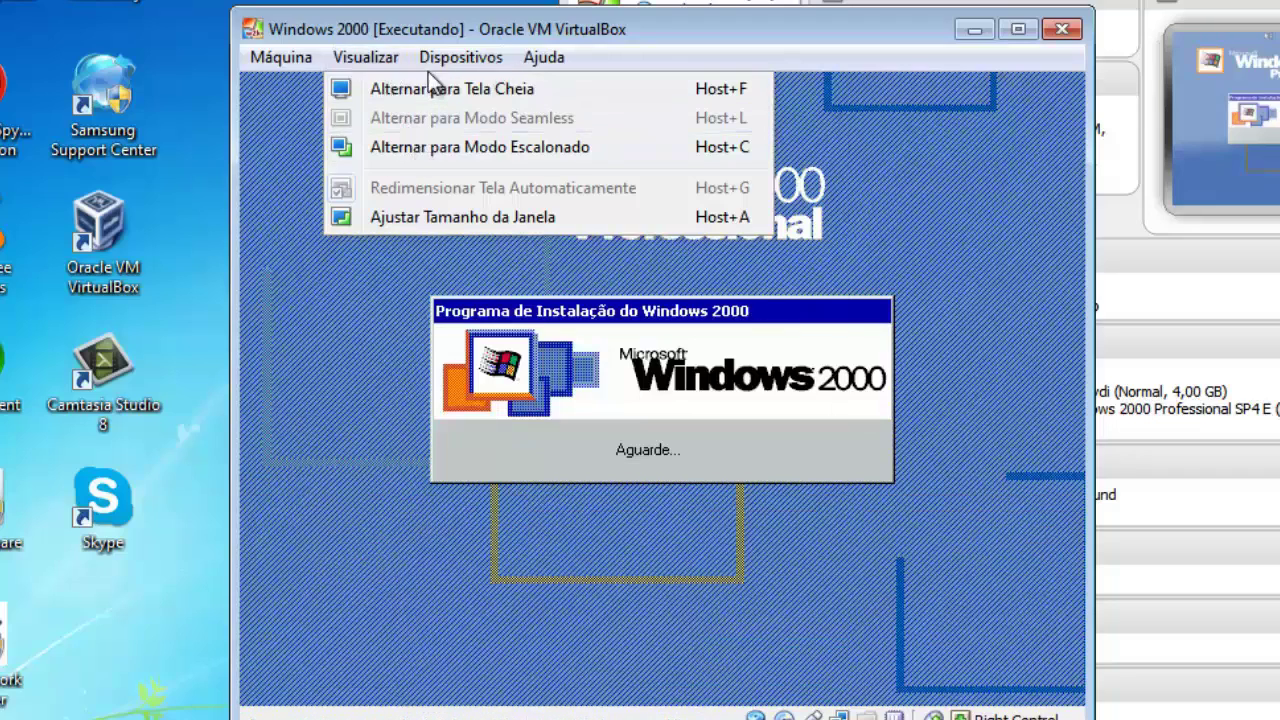
{"action": "left_click", "coordinate": [378, 72]}
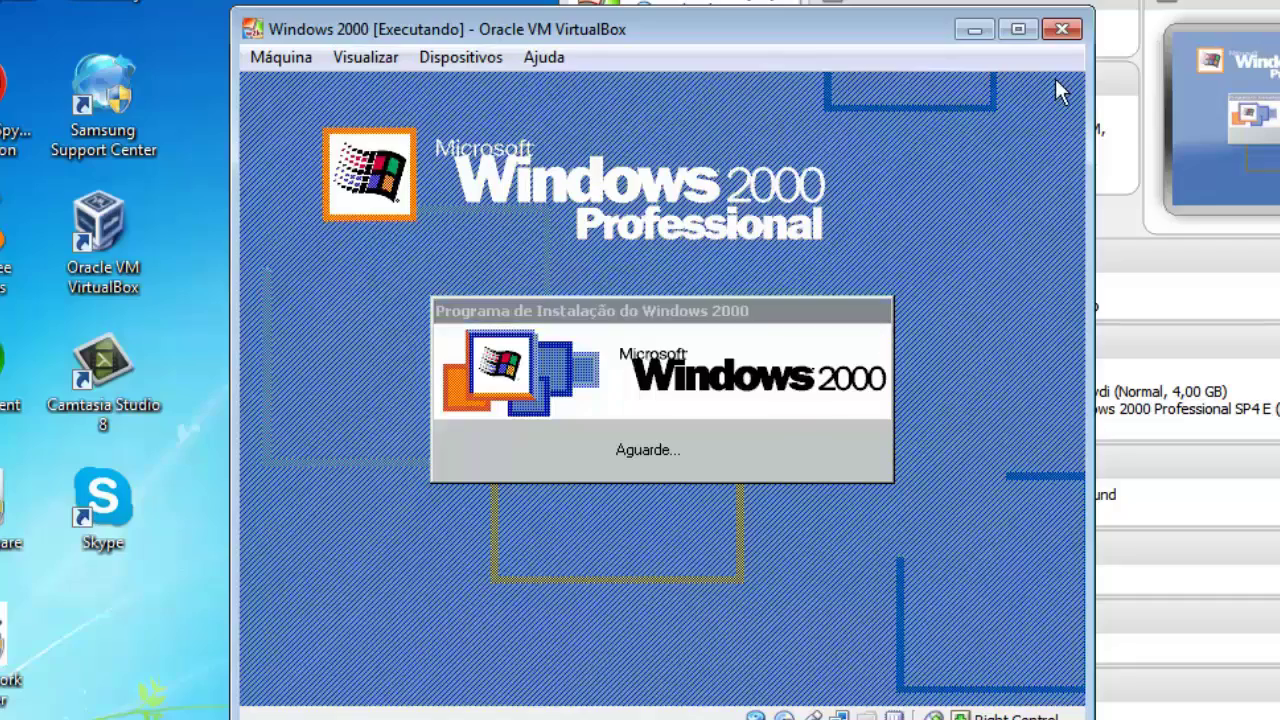
{"action": "left_click_drag", "start_coordinate": [1092, 6], "coordinate": [1258, 0]}
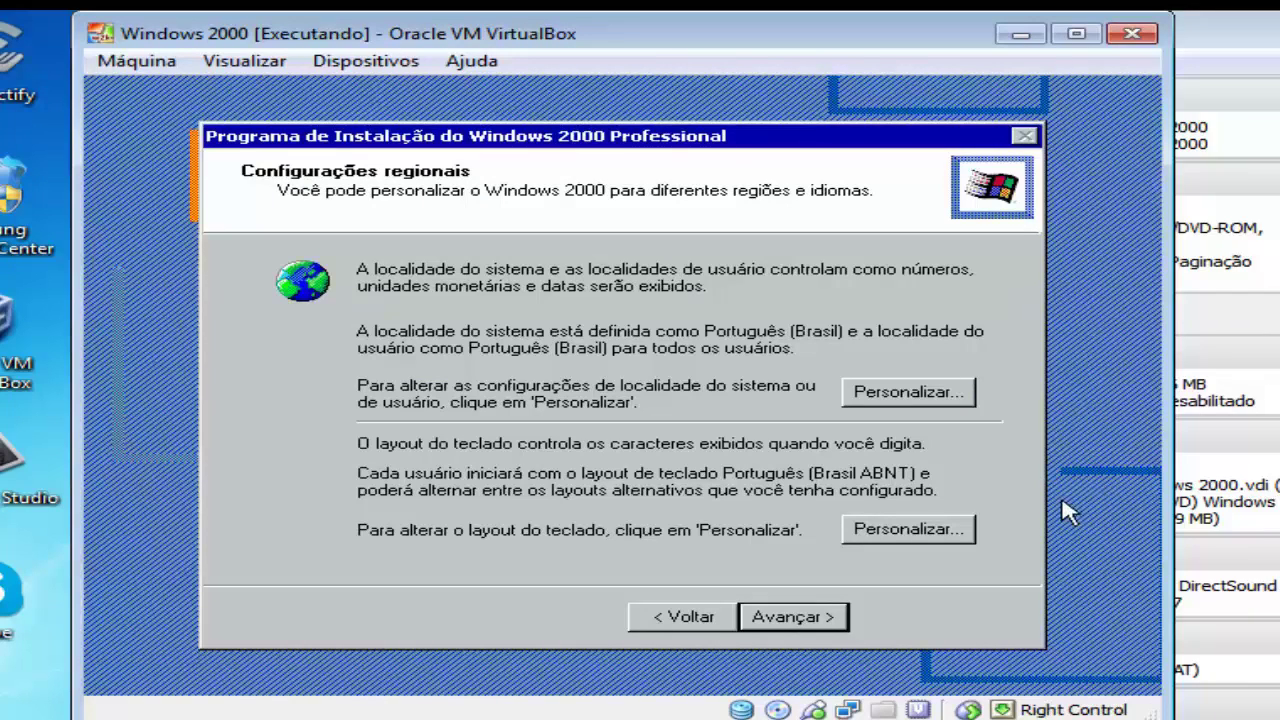
Accept Português (Brasil) regional settings and enter the owner's name.
{"action": "left_click", "coordinate": [796, 627]}
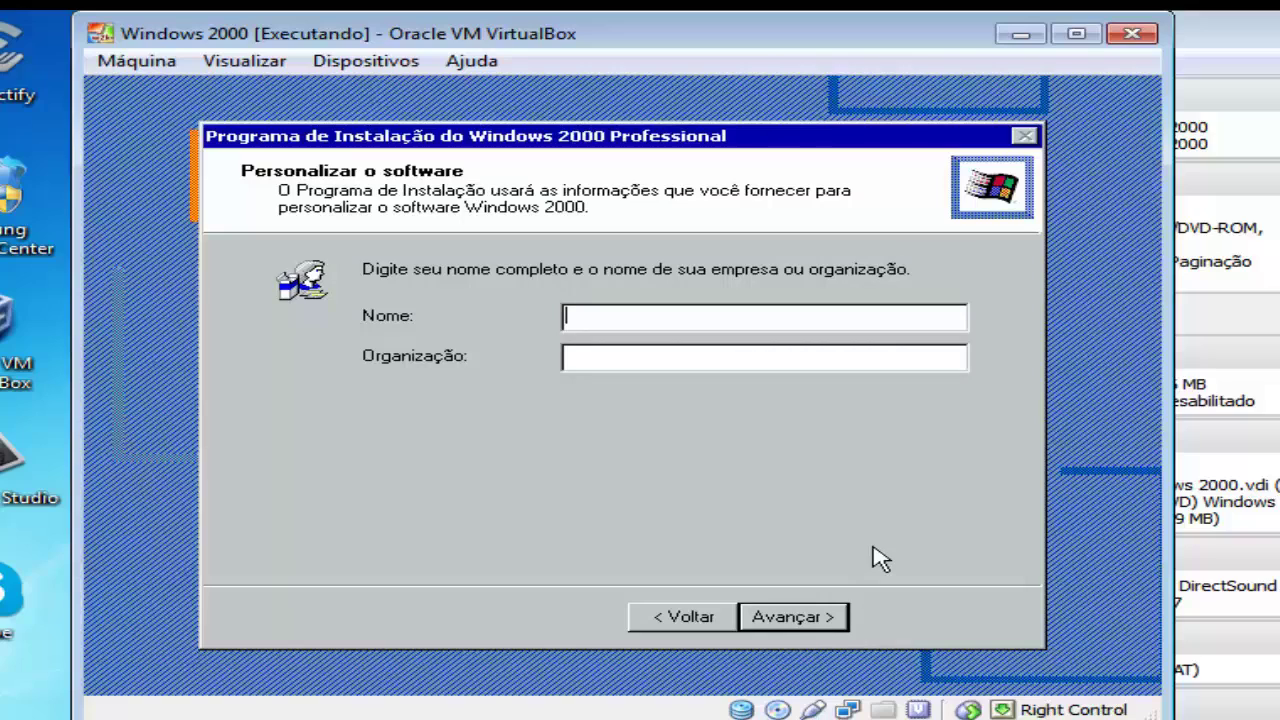
{"action": "type", "text": "Tech Jahu"}
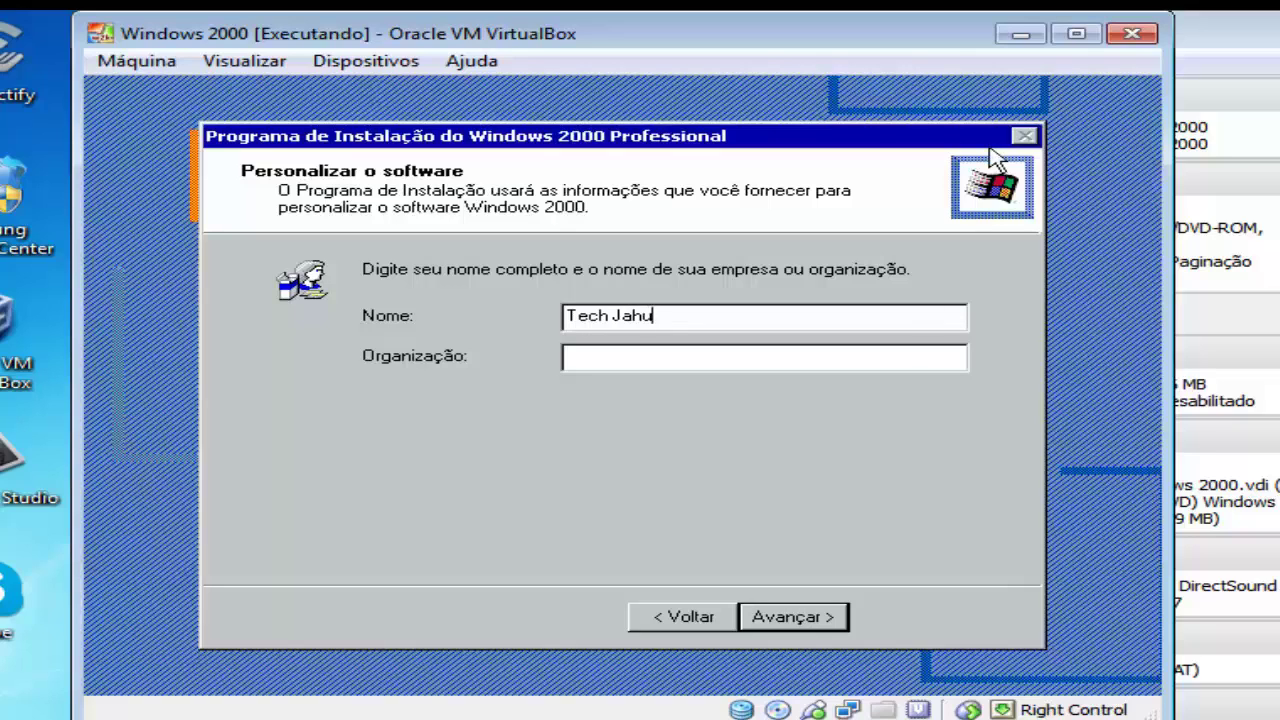
{"action": "key", "text": "Return"}
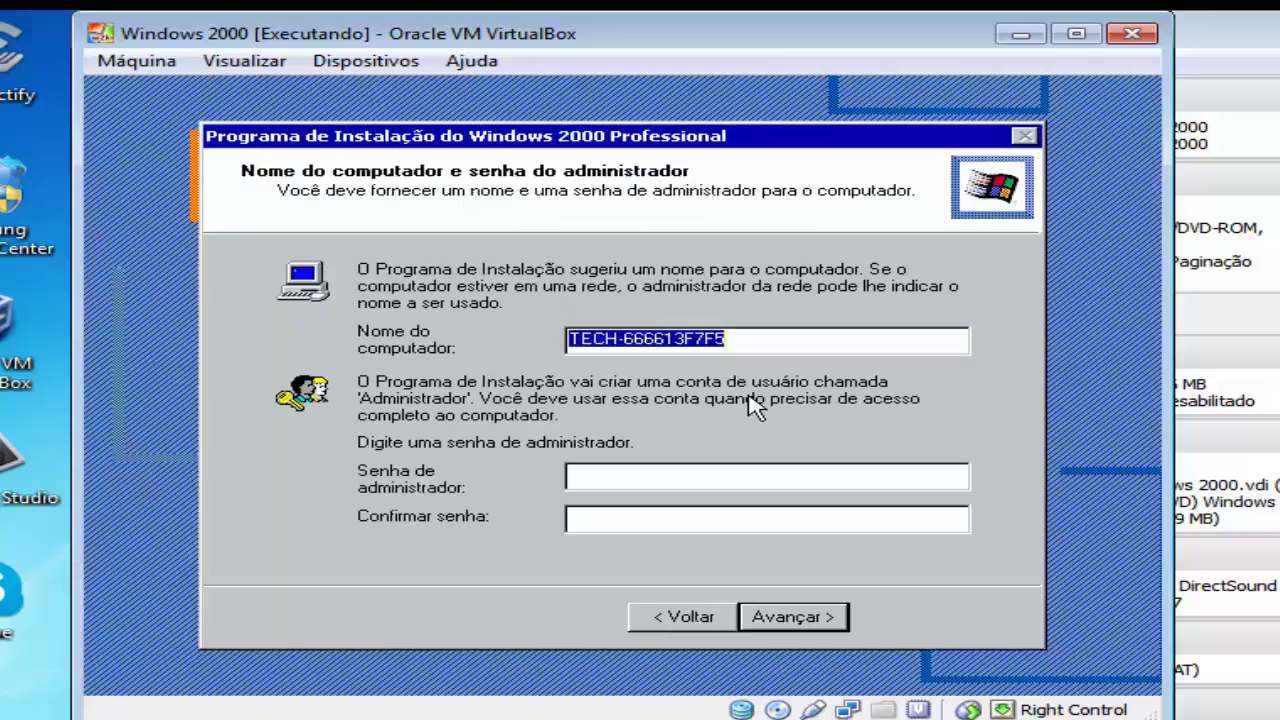
Replace the suggested computer name with a custom name containing a '+' sign.
{"action": "left_click", "coordinate": [789, 350]}
{"action": "key", "text": "BackSpace"}
{"action": "key", "text": "BackSpace"}
{"action": "key", "text": "BackSpace"}
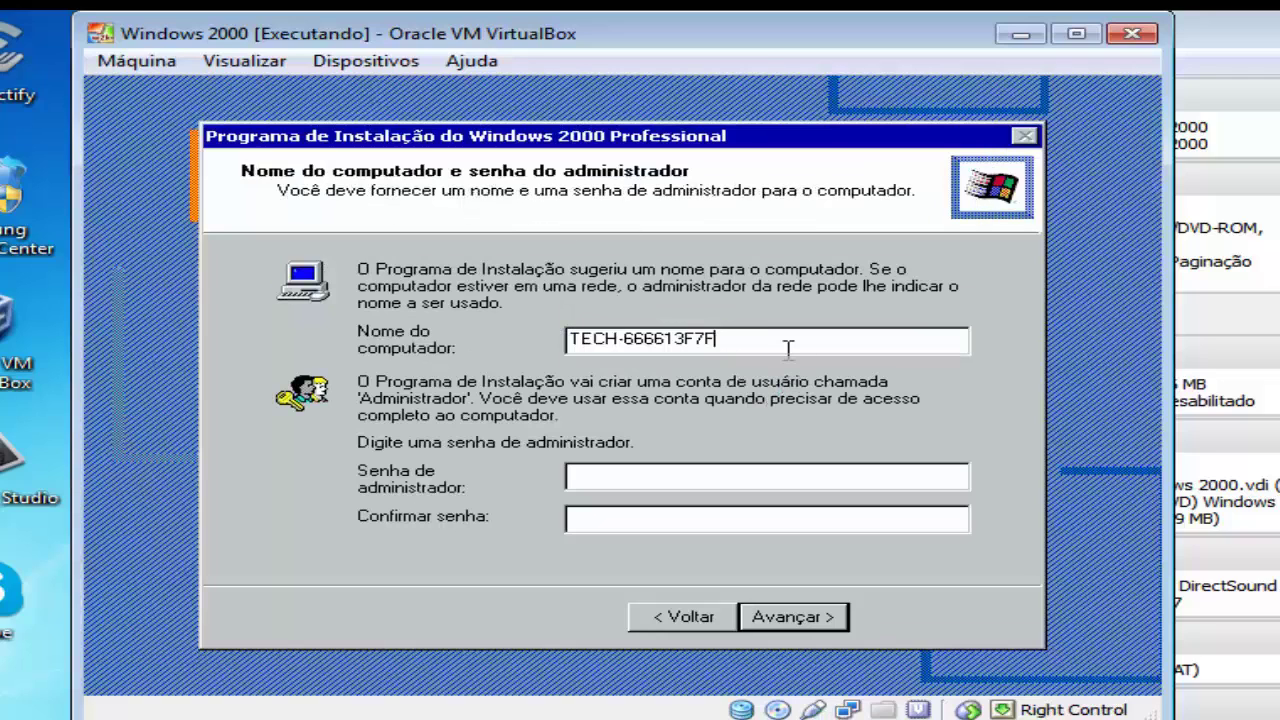
{"action": "key", "text": "BackSpace"}
{"action": "key", "text": "BackSpace"}
{"action": "key", "text": "BackSpace"}
{"action": "key", "text": "BackSpace"}
{"action": "key", "text": "BackSpace"}
{"action": "key", "text": "BackSpace"}
{"action": "key", "text": "BackSpace"}
{"action": "key", "text": "BackSpace"}
{"action": "key", "text": "BackSpace"}
{"action": "key", "text": "BackSpace"}
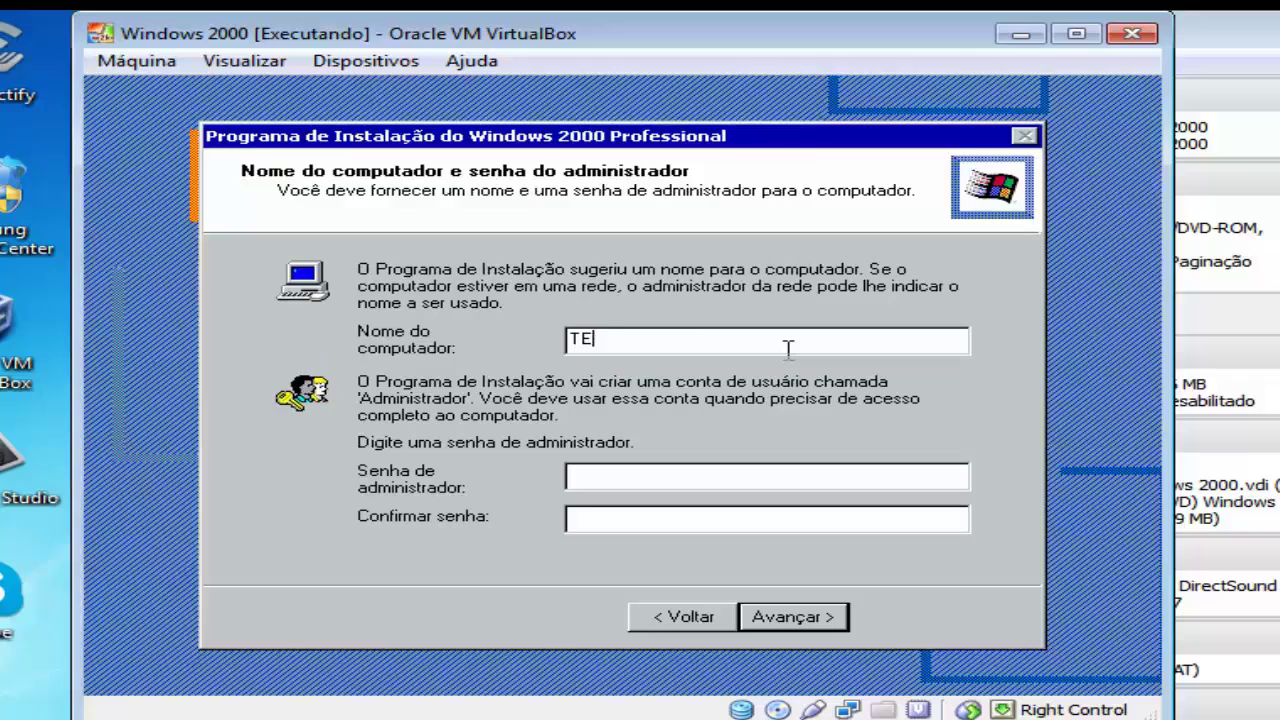
{"action": "type", "text": "CH"}
{"action": "type", "text": "+JAHU"}
{"action": "key", "text": "Return"}
Clear the invalid-name error by deleting the '+' and accept the computer name.
{"action": "left_click", "coordinate": [643, 462]}
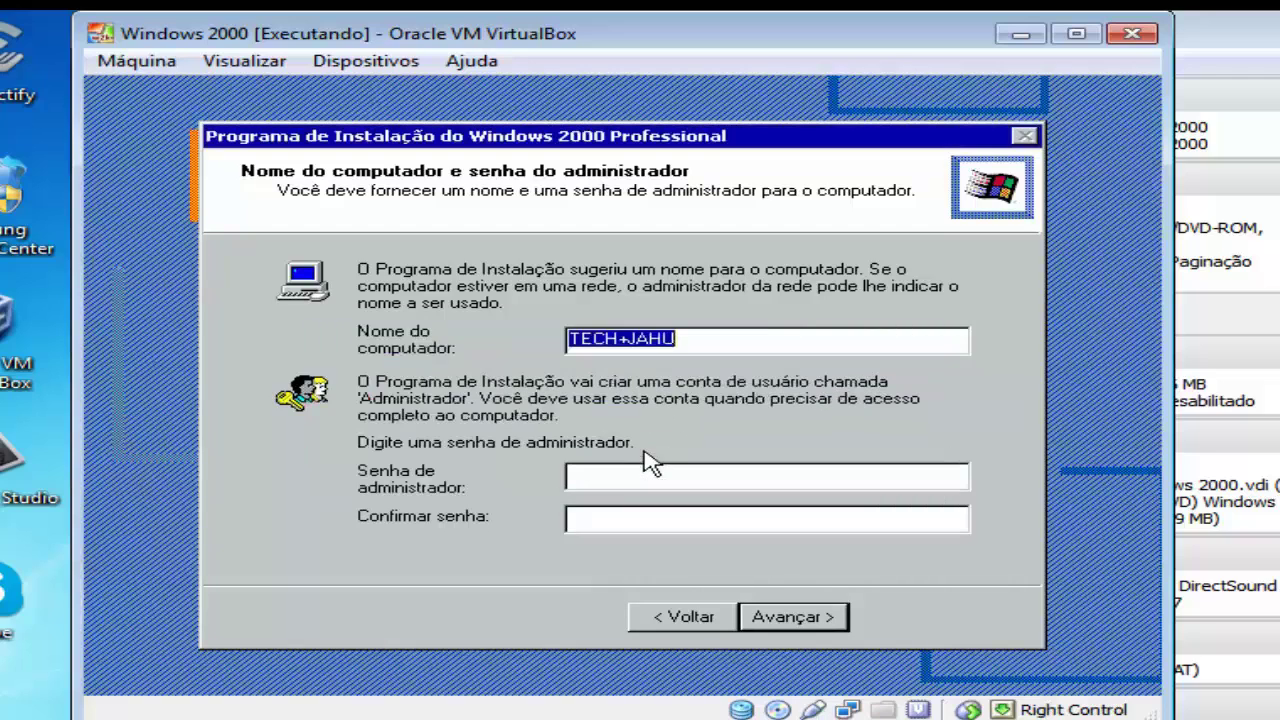
{"action": "left_click", "coordinate": [630, 338]}
{"action": "key", "text": "BackSpace"}
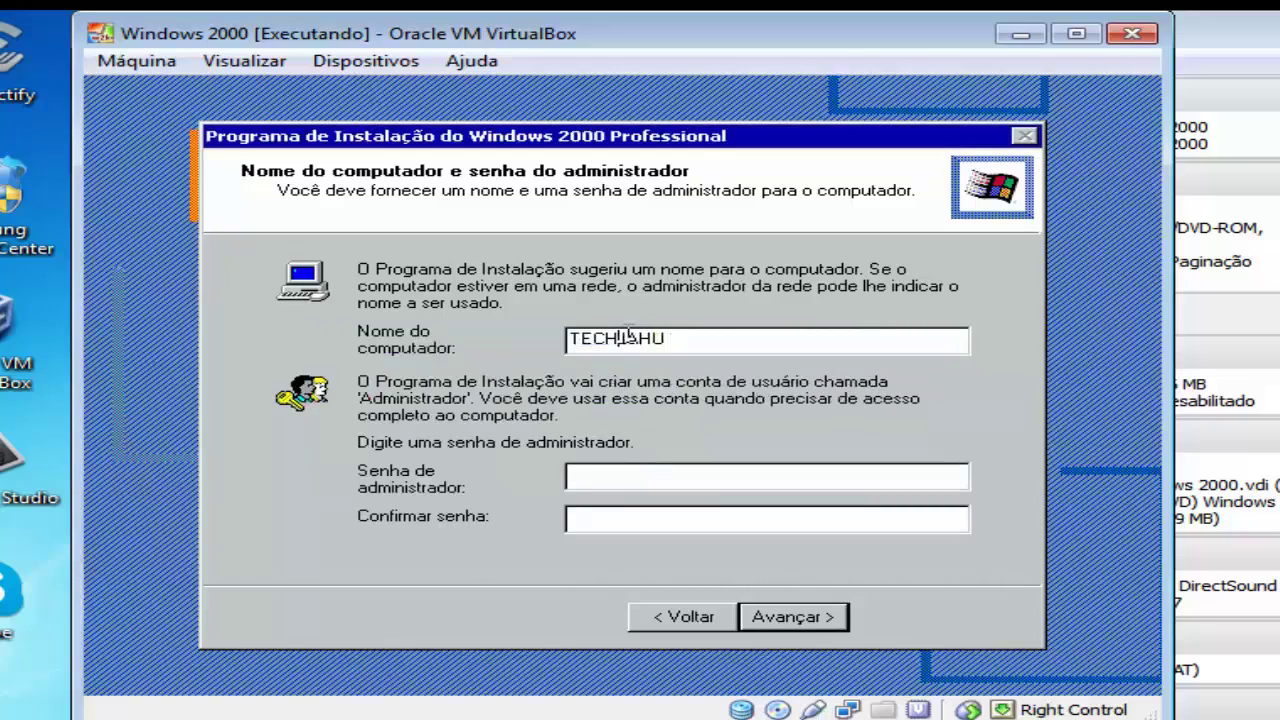
{"action": "left_click", "coordinate": [812, 620]}
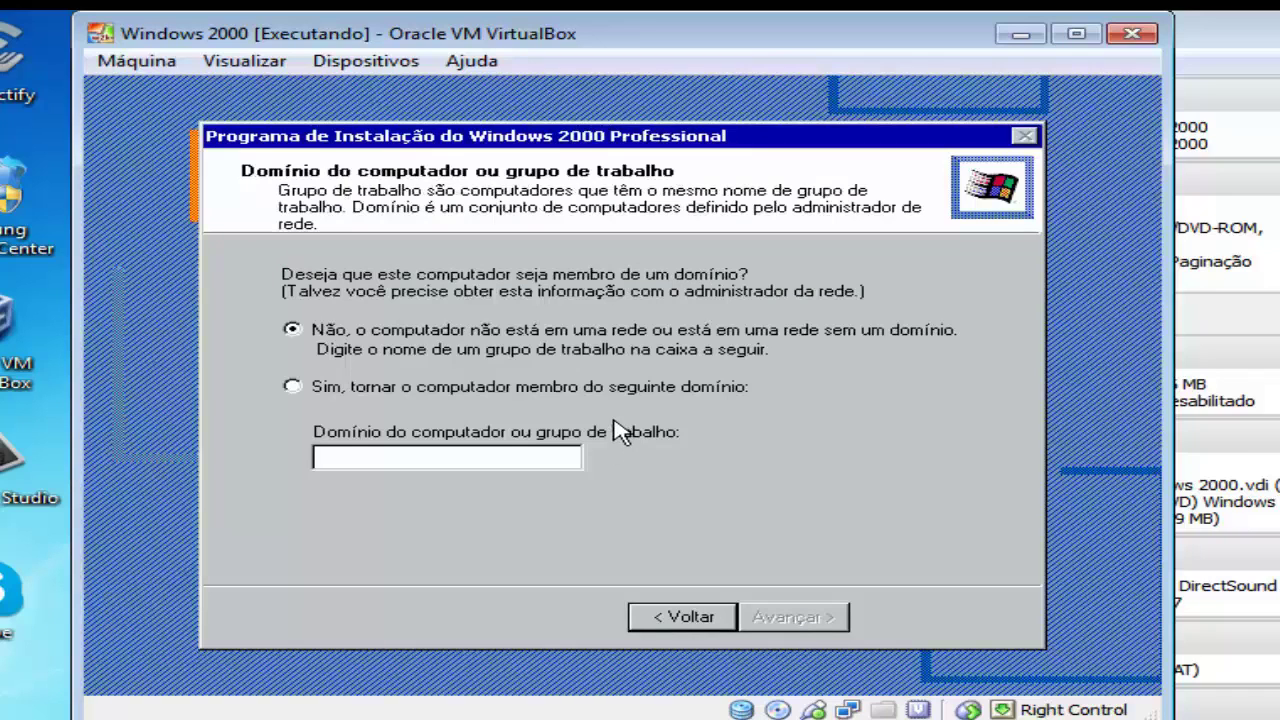
Keep the computer out of a domain and use GRUPO as the workgroup name.
{"action": "left_click", "coordinate": [557, 390]}
{"action": "left_click", "coordinate": [483, 456]}
{"action": "type", "text": "GRU0"}
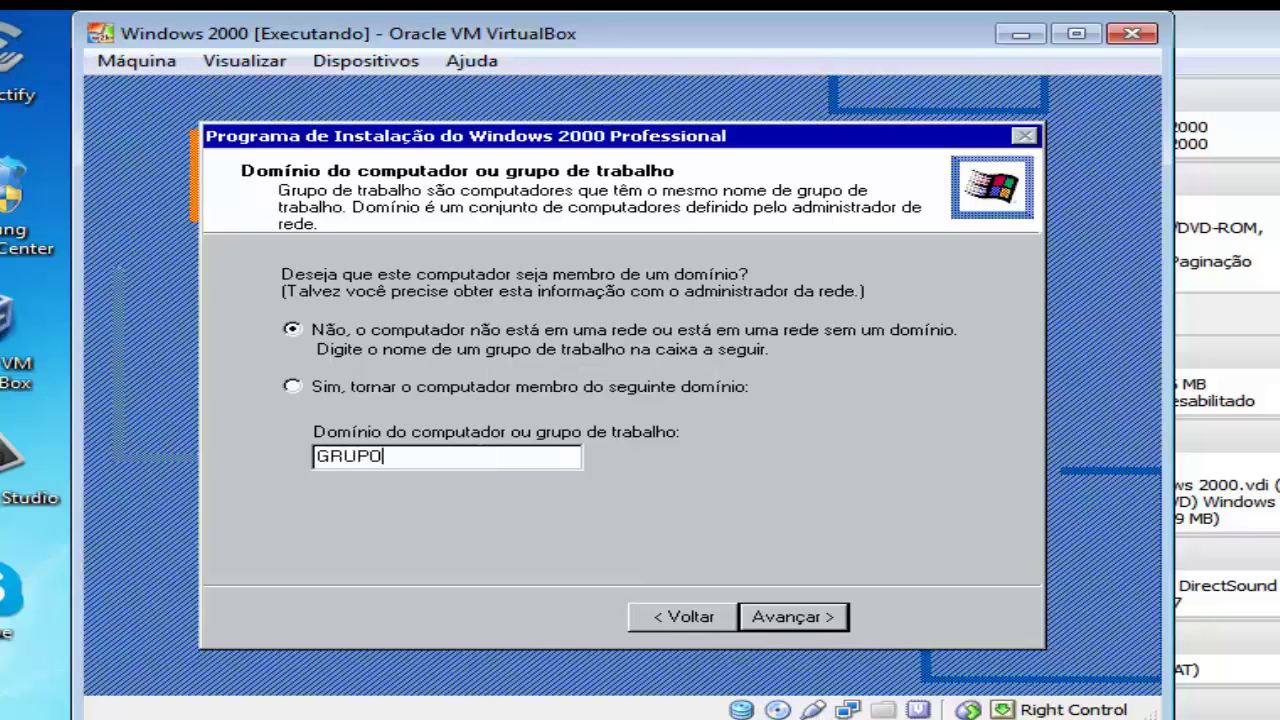
{"action": "key", "text": "Return"}
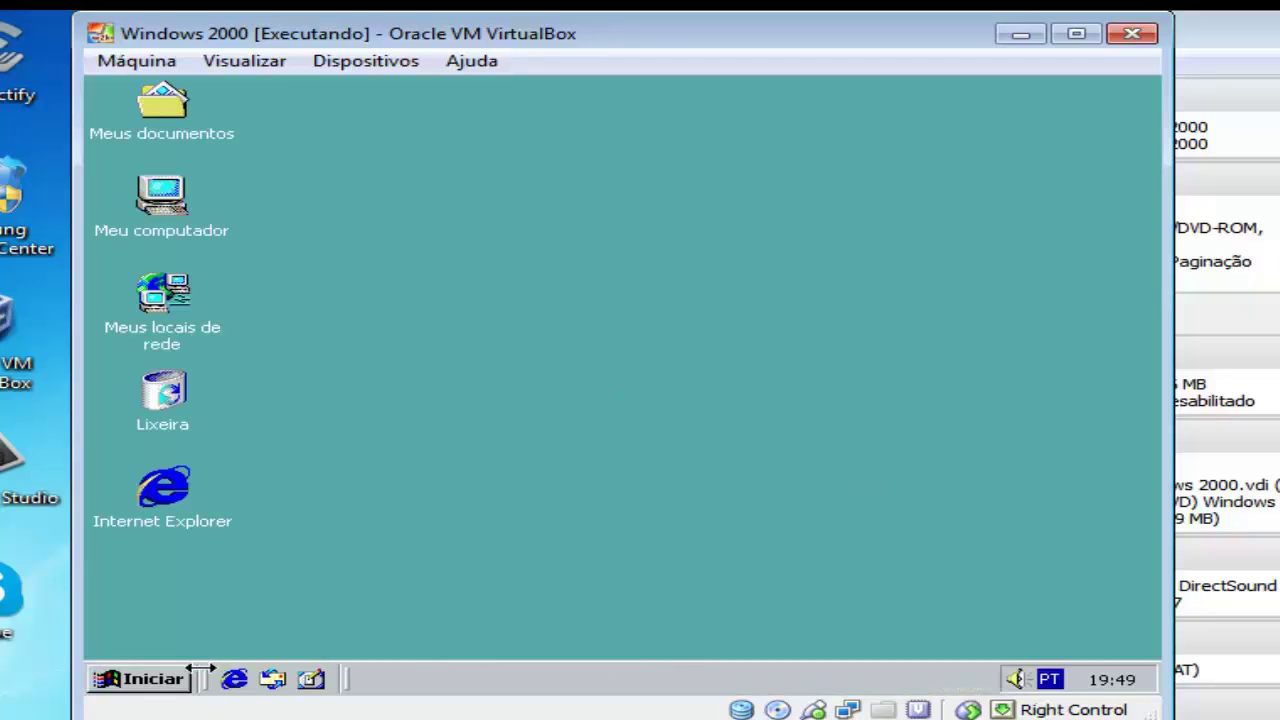
Remove the Windows 2000 ISO from the virtual CD/DVD drive.
{"action": "left_click", "coordinate": [325, 61]}
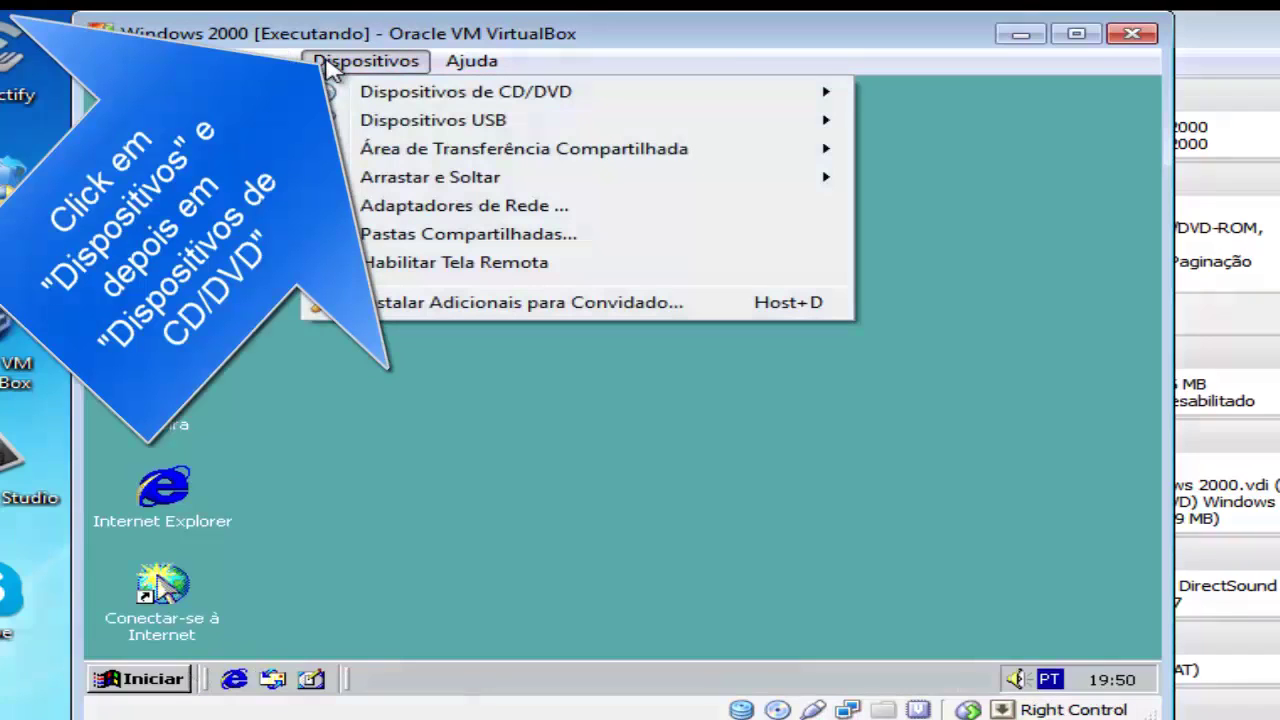
{"action": "left_click", "coordinate": [380, 91]}
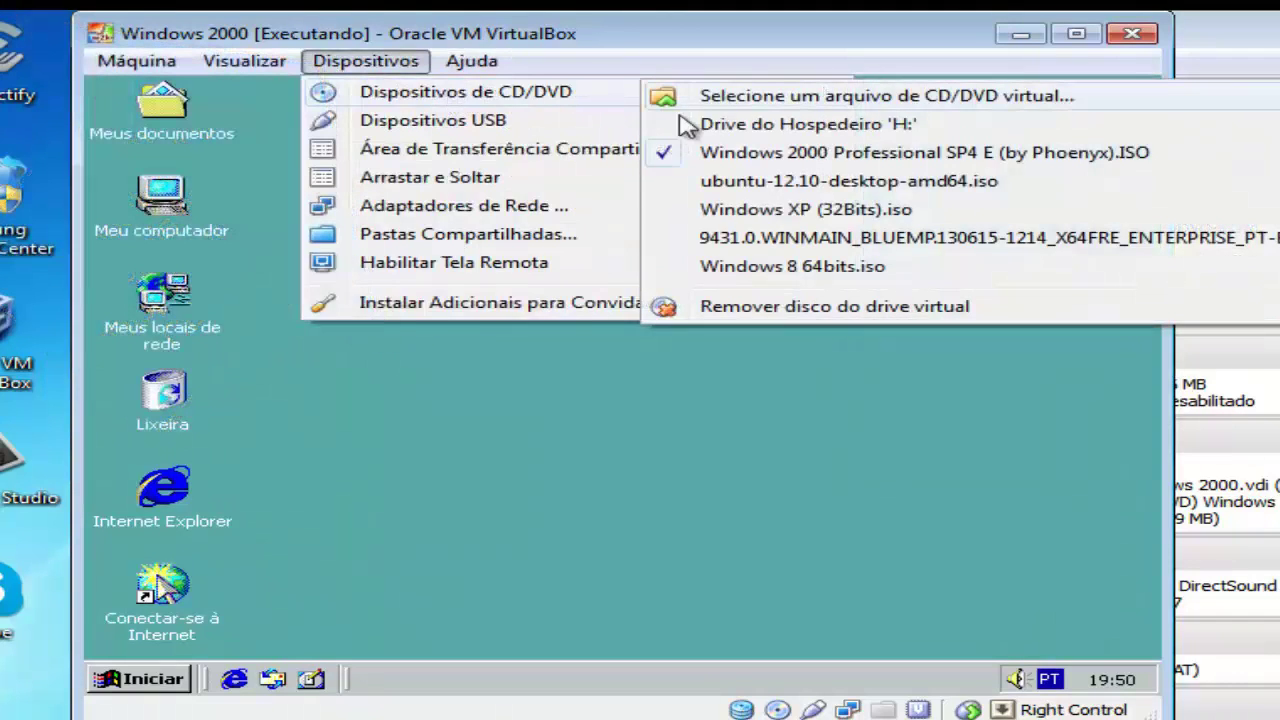
{"action": "left_click", "coordinate": [808, 308]}
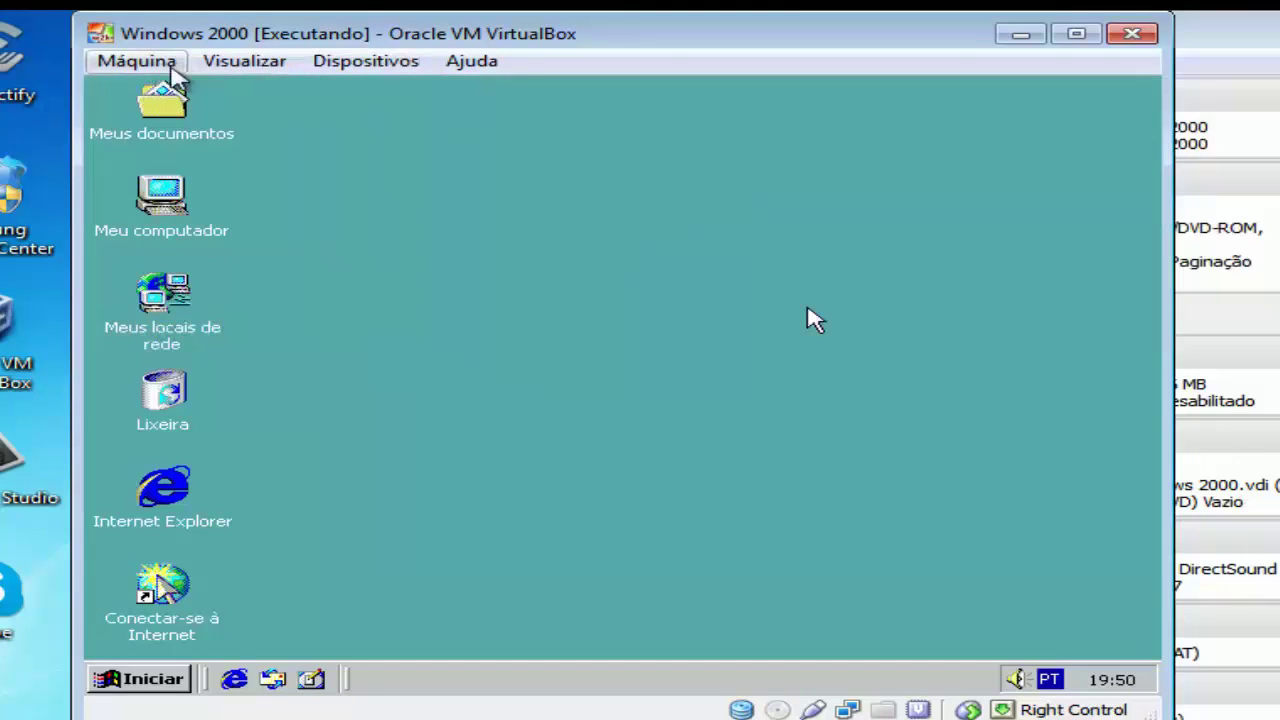
Launch Bloco de notas from Programas > Acessórios in the guest's Start menu.
{"action": "left_click", "coordinate": [128, 682]}
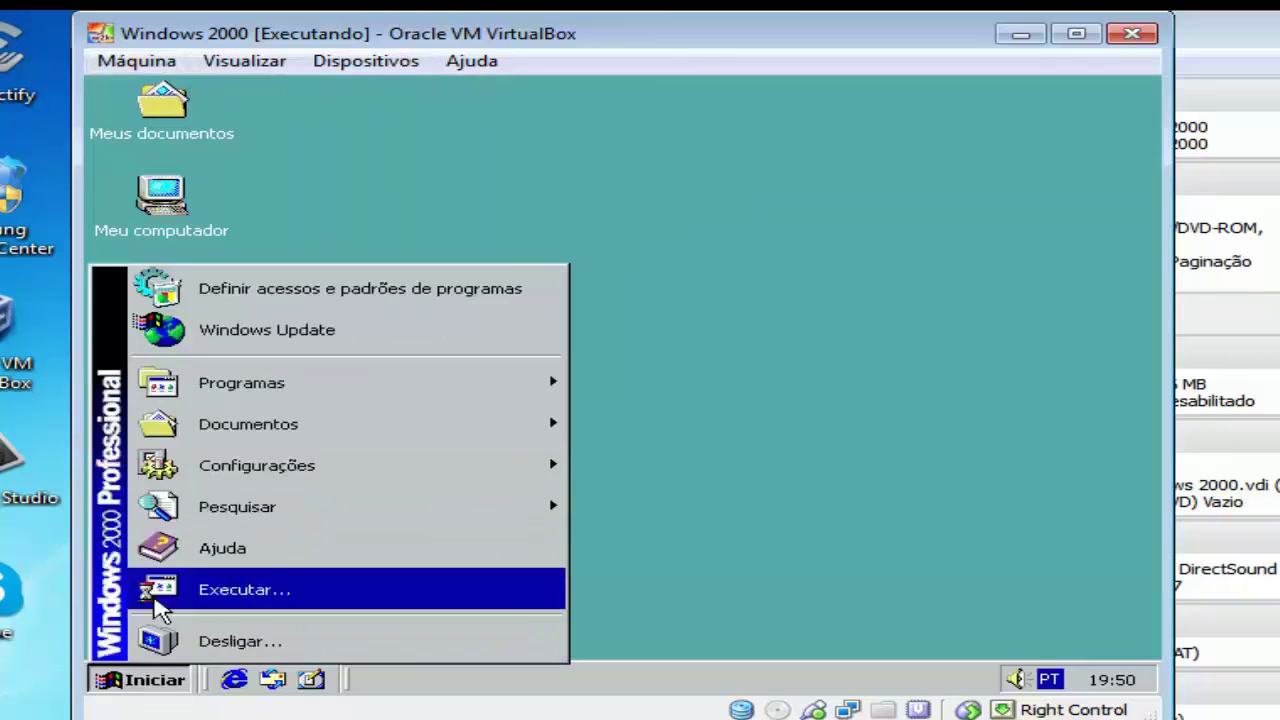
{"action": "mouse_move", "coordinate": [250, 400]}
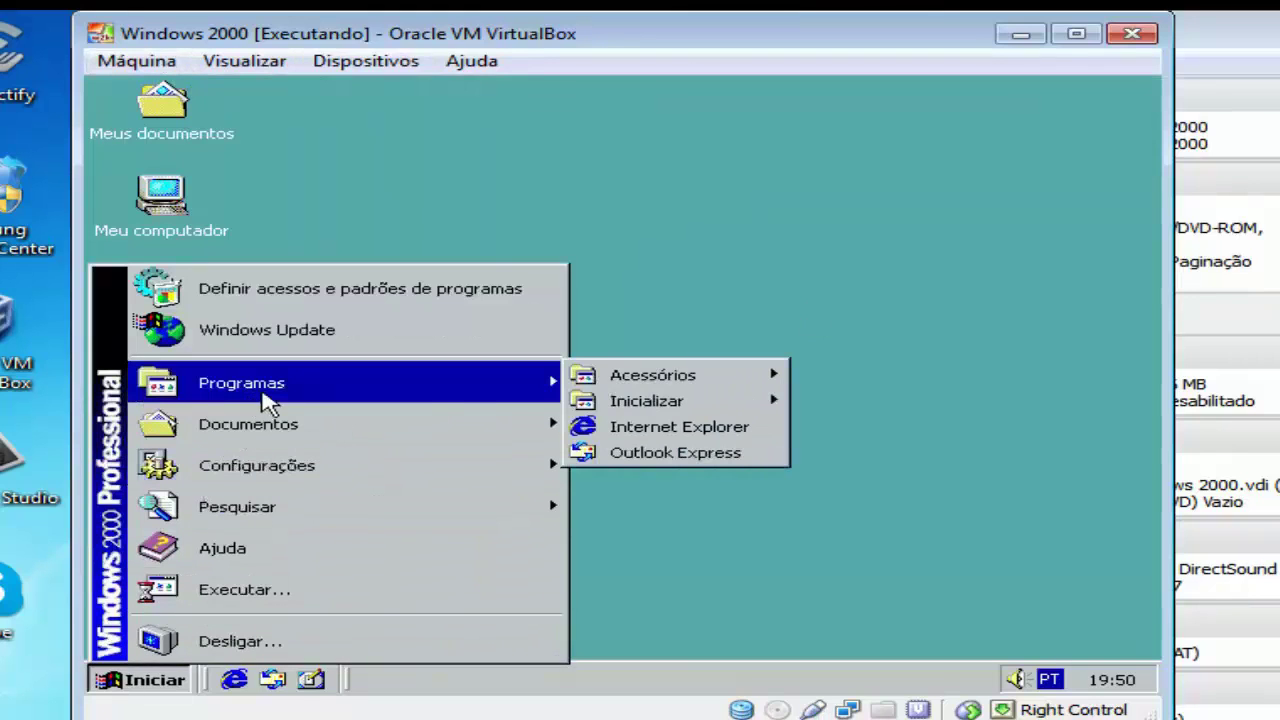
{"action": "mouse_move", "coordinate": [638, 385]}
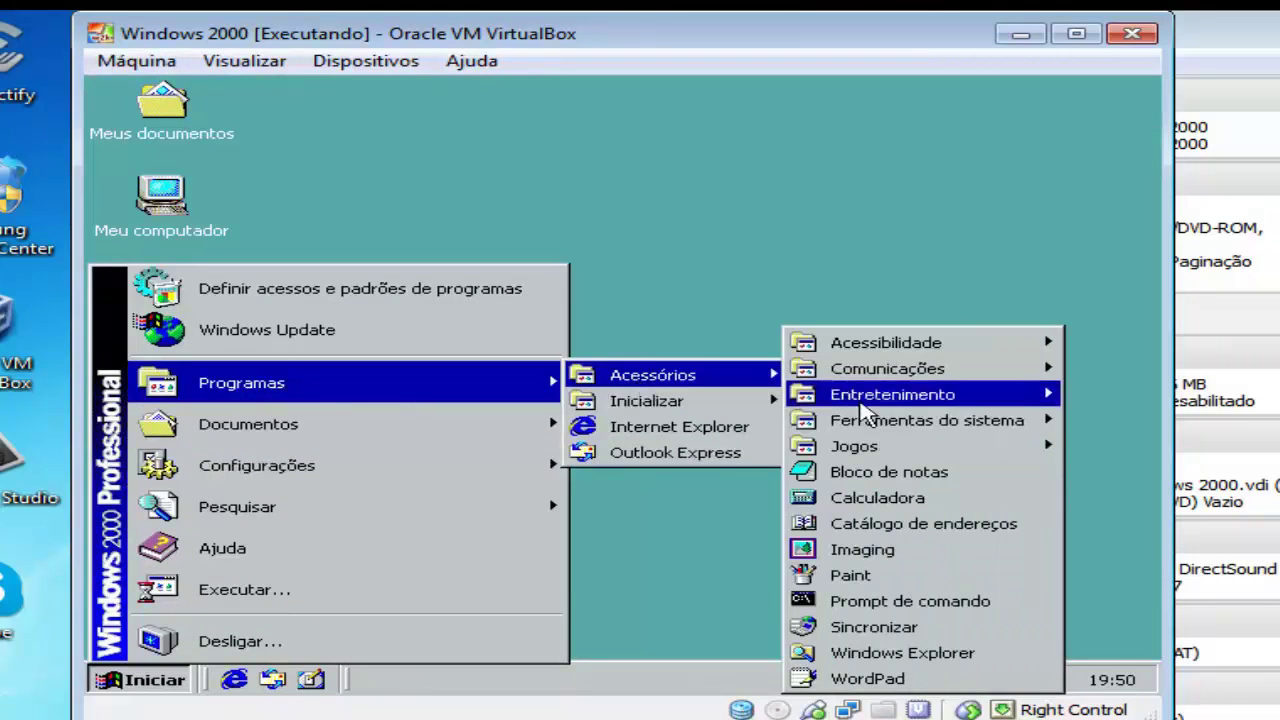
{"action": "left_click", "coordinate": [886, 472]}
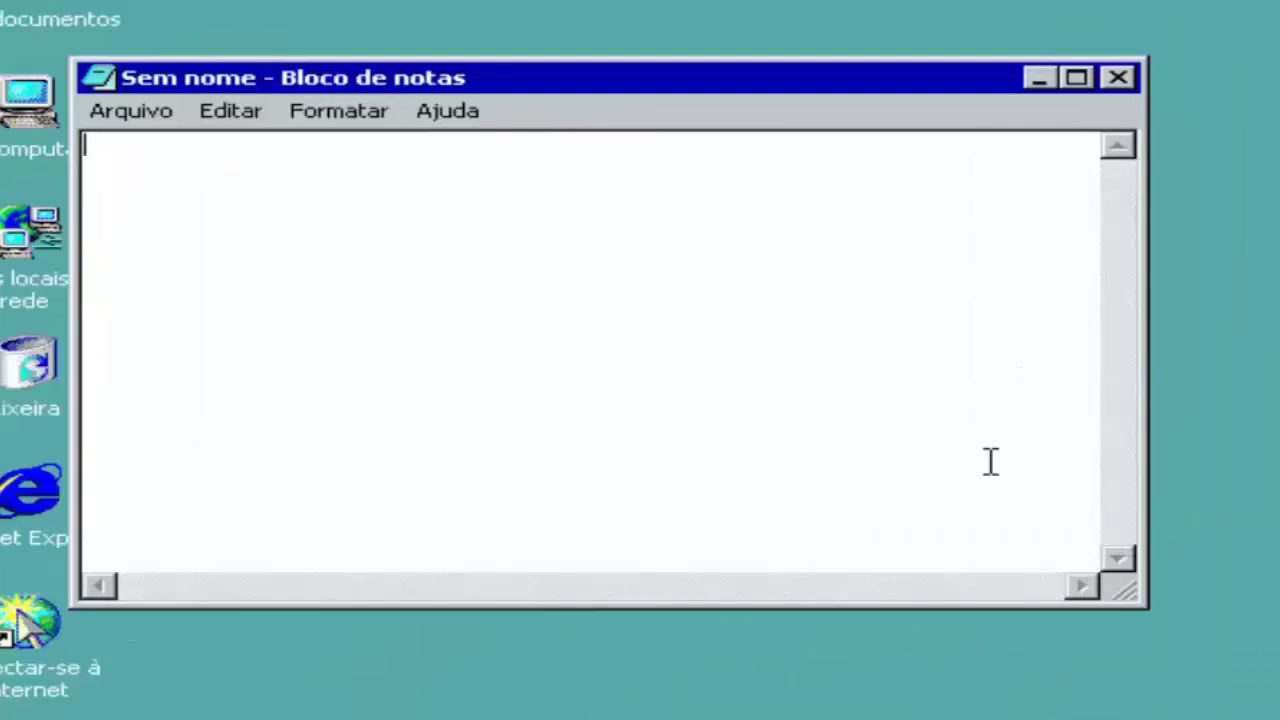
Type 'Pronto agora você tem o Windows 2000 em sua maquina virtual!!' in Notepad.
{"action": "type", "text": "Pr"}
{"action": "key", "text": "BackSpace"}
{"action": "type", "text": "ronto"}
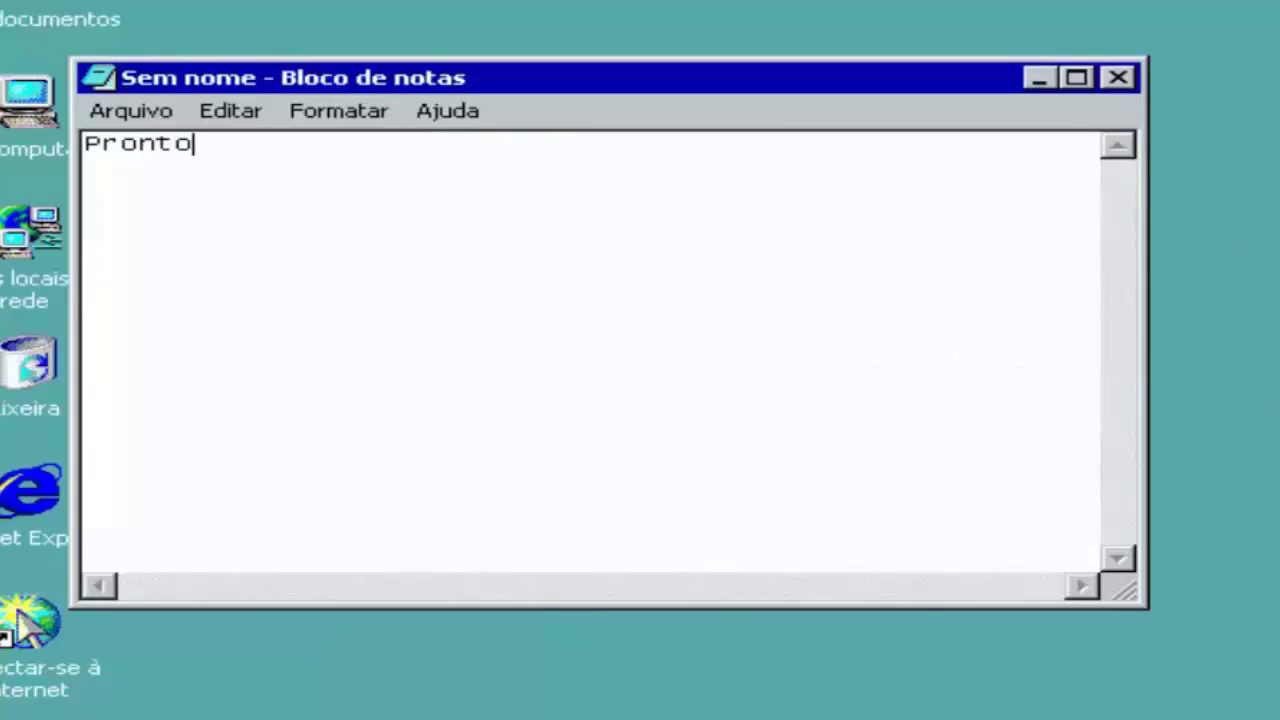
{"action": "type", "text": " agora voc"}
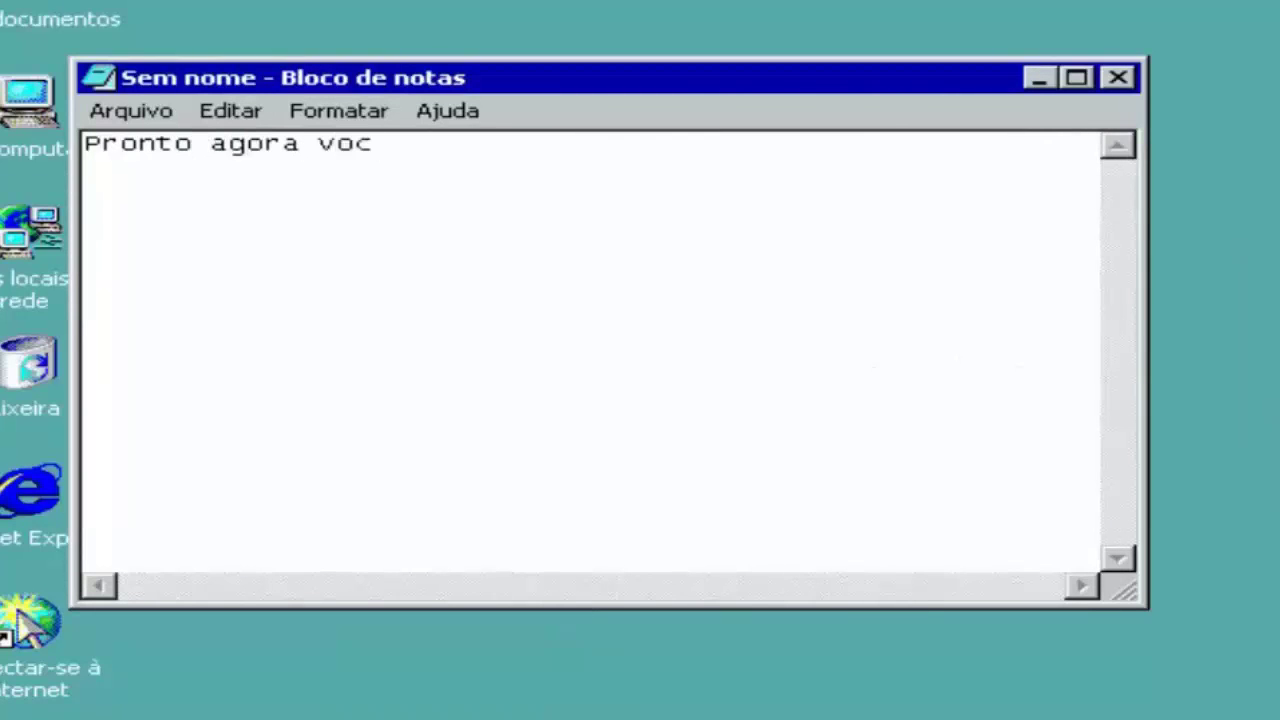
{"action": "type", "text": "ê tem "}
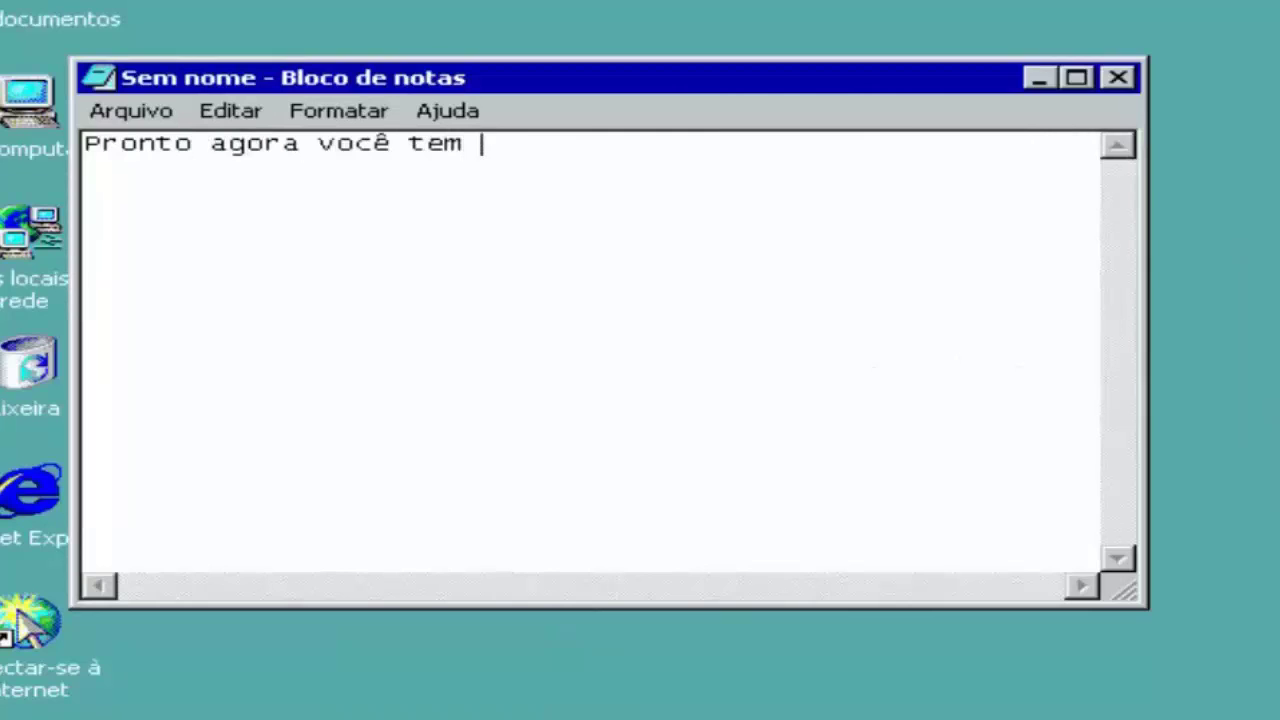
{"action": "type", "text": "o Windows 2000 "}
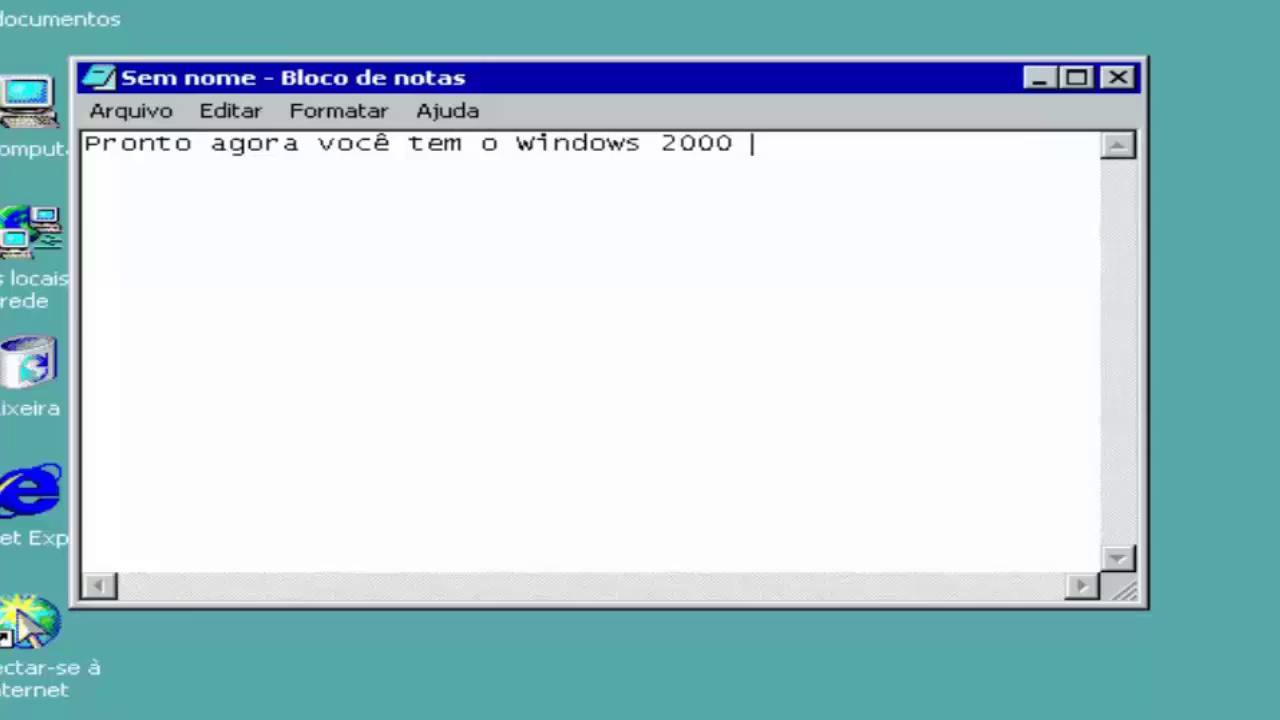
{"action": "type", "text": "em su"}
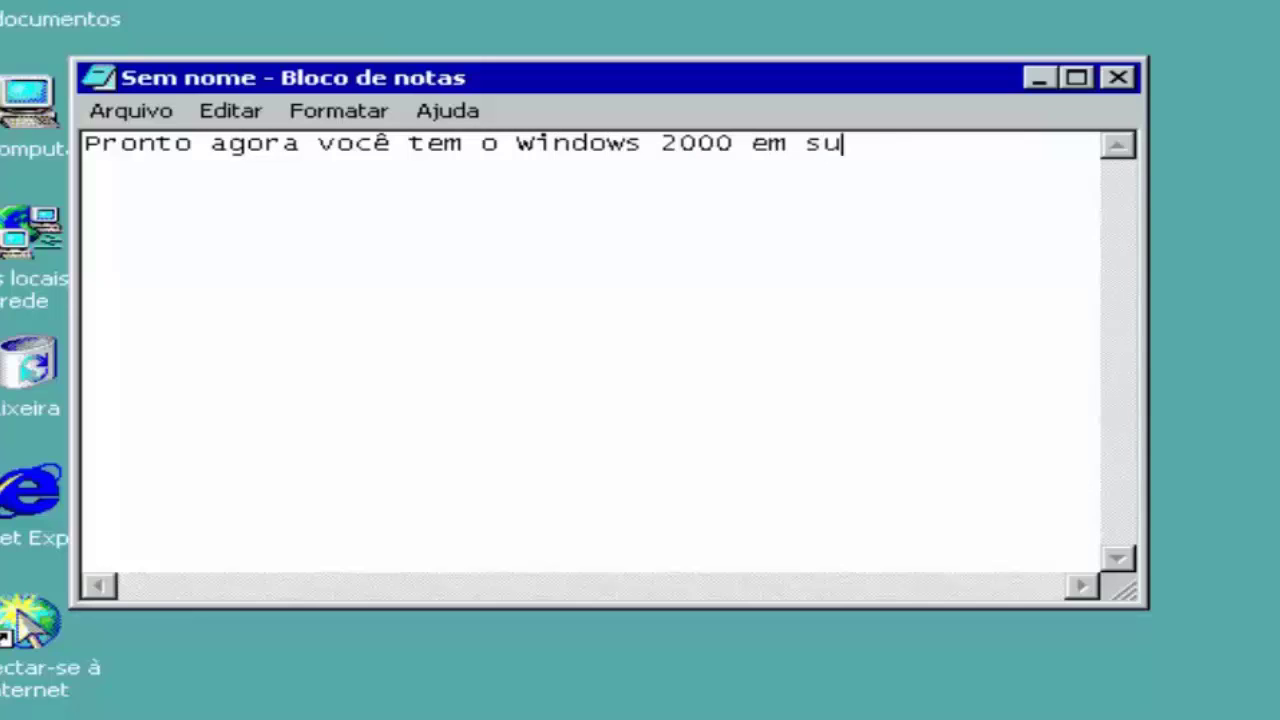
{"action": "type", "text": "a maquina ver"}
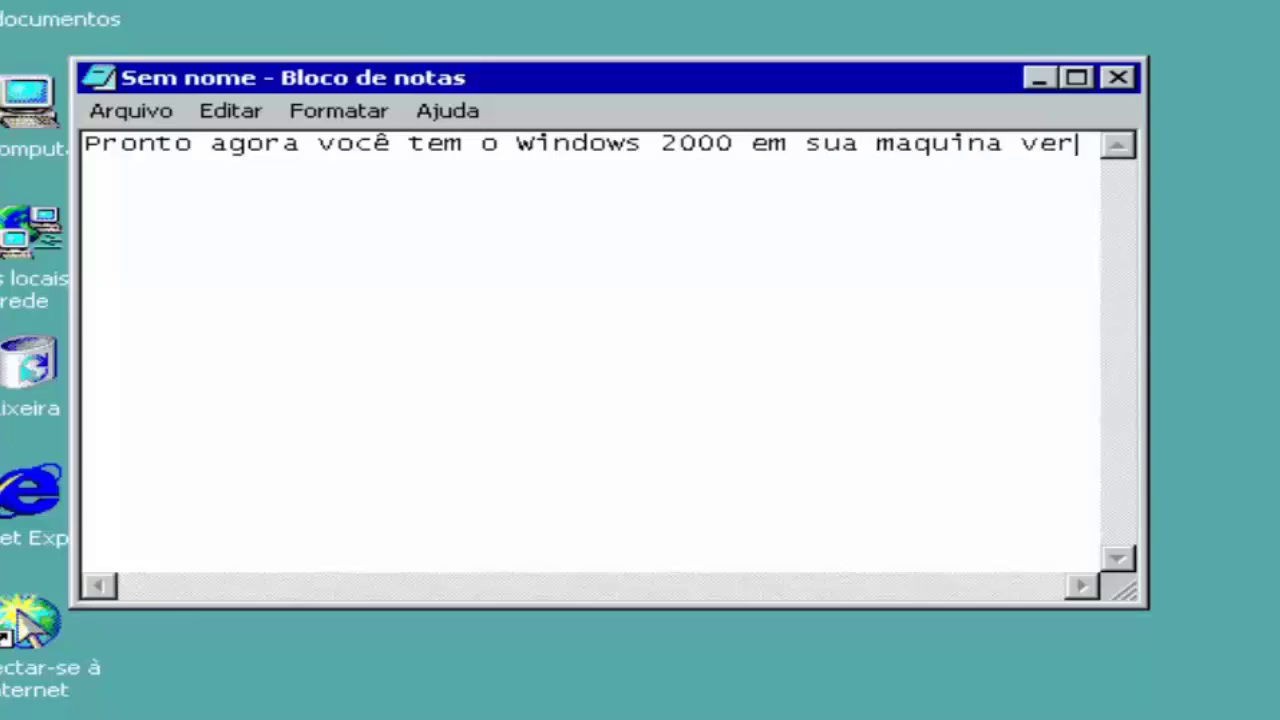
{"action": "key", "text": "BackSpace"}
{"action": "key", "text": "BackSpace"}
{"action": "type", "text": "irtual!!"}
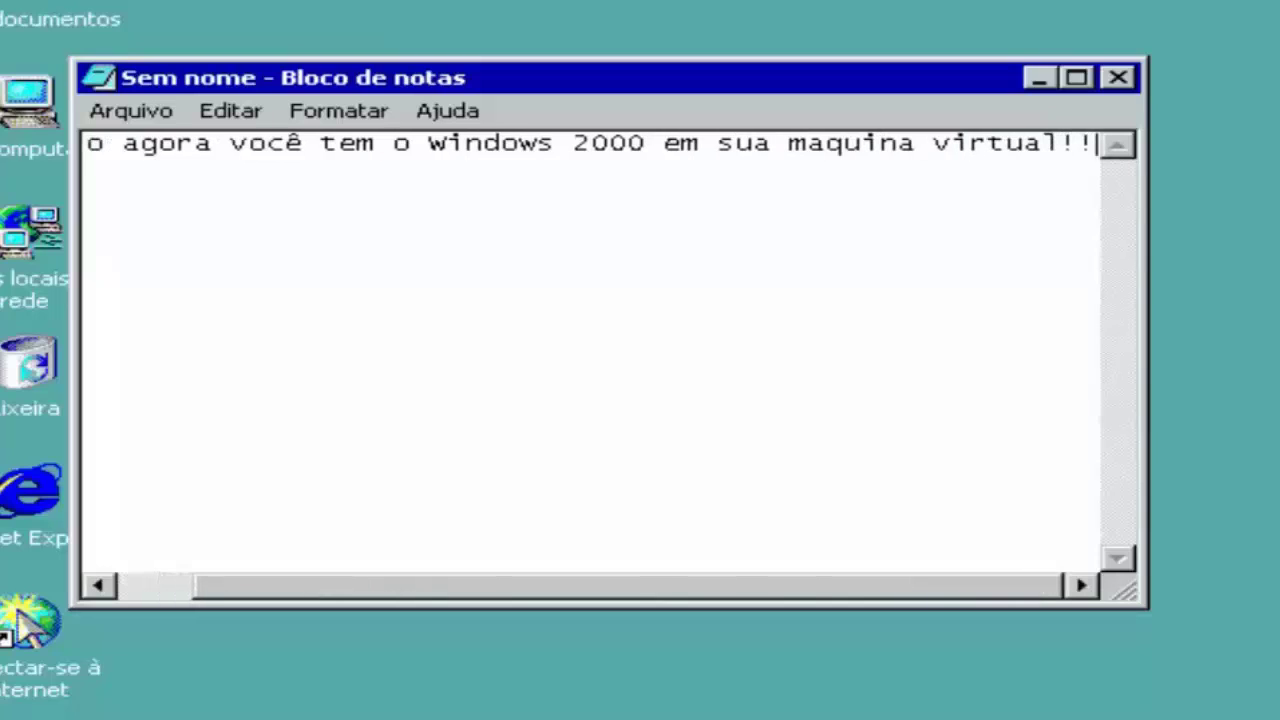
Enlarge the Notepad window, select the message, then close Notepad without saving (Não).
{"action": "left_click_drag", "start_coordinate": [1148, 598], "coordinate": [1279, 665]}
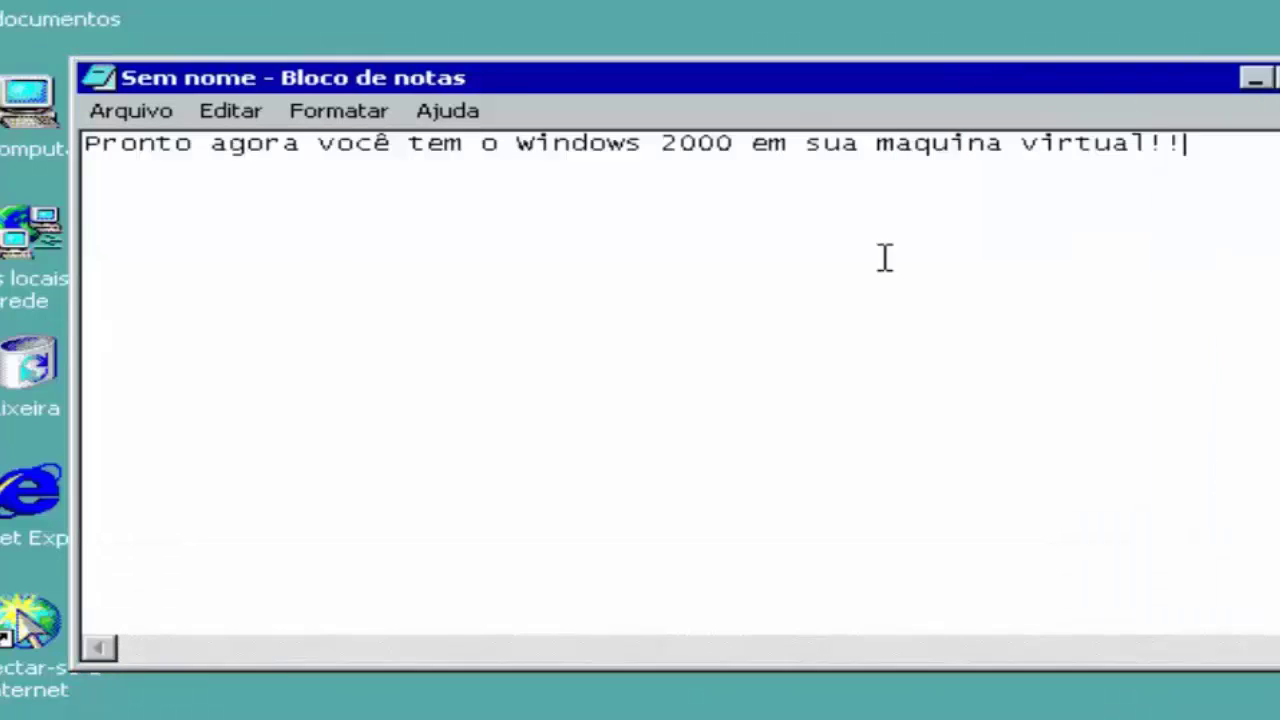
{"action": "left_click_drag", "start_coordinate": [1230, 168], "coordinate": [55, 232]}
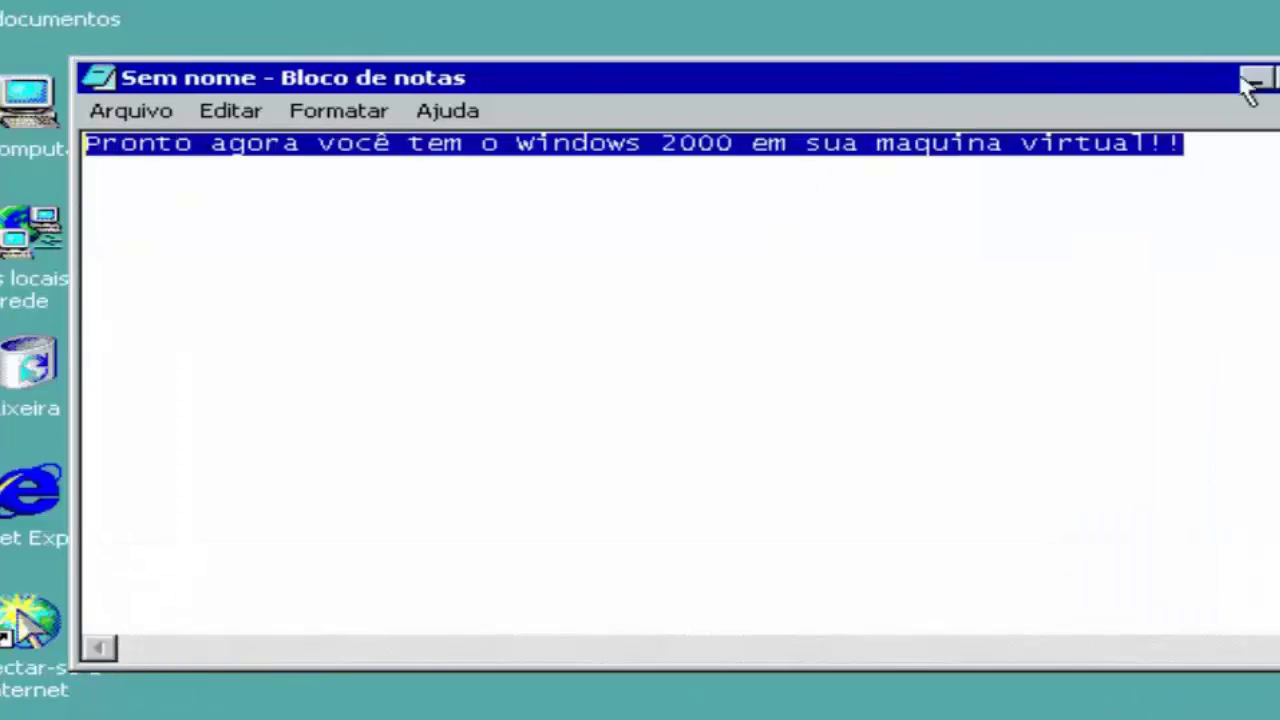
{"action": "left_click", "coordinate": [1275, 78]}
{"action": "left_click", "coordinate": [617, 432]}
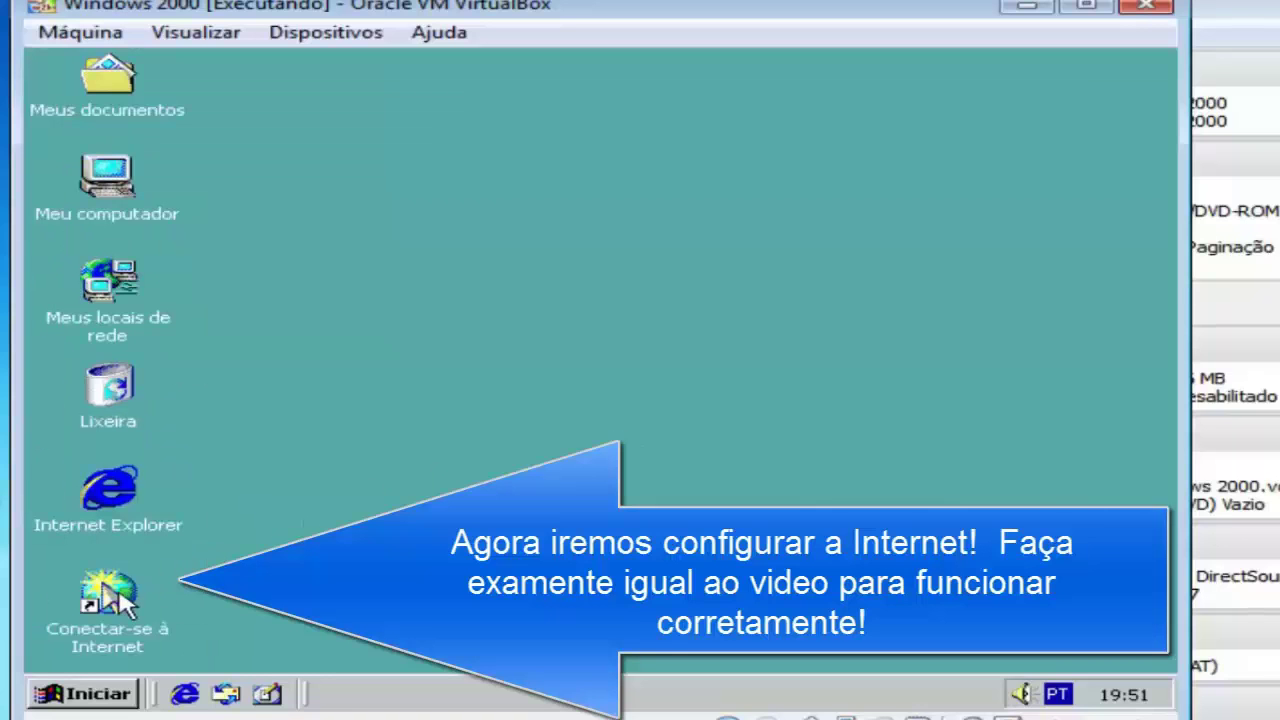
{"action": "left_click", "coordinate": [43, 632]}
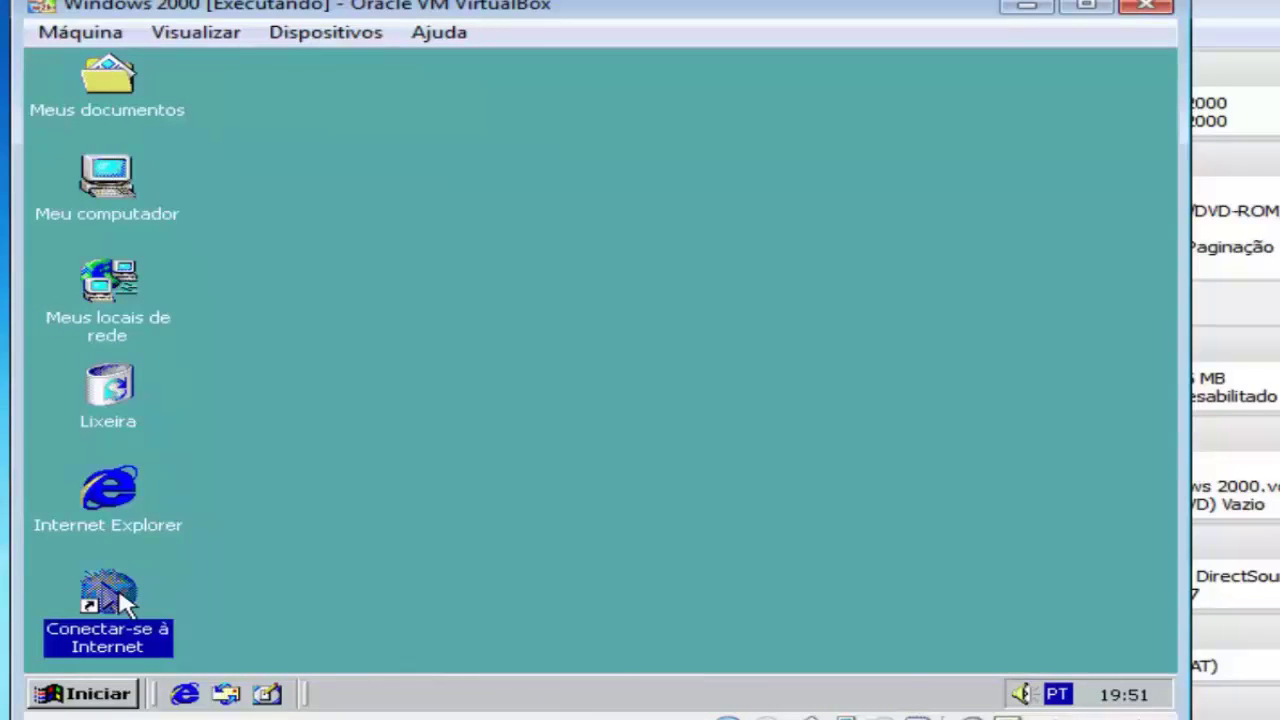
Start the Internet connection wizard with manual setup through the local network (LAN).
{"action": "double_click", "coordinate": [118, 600]}
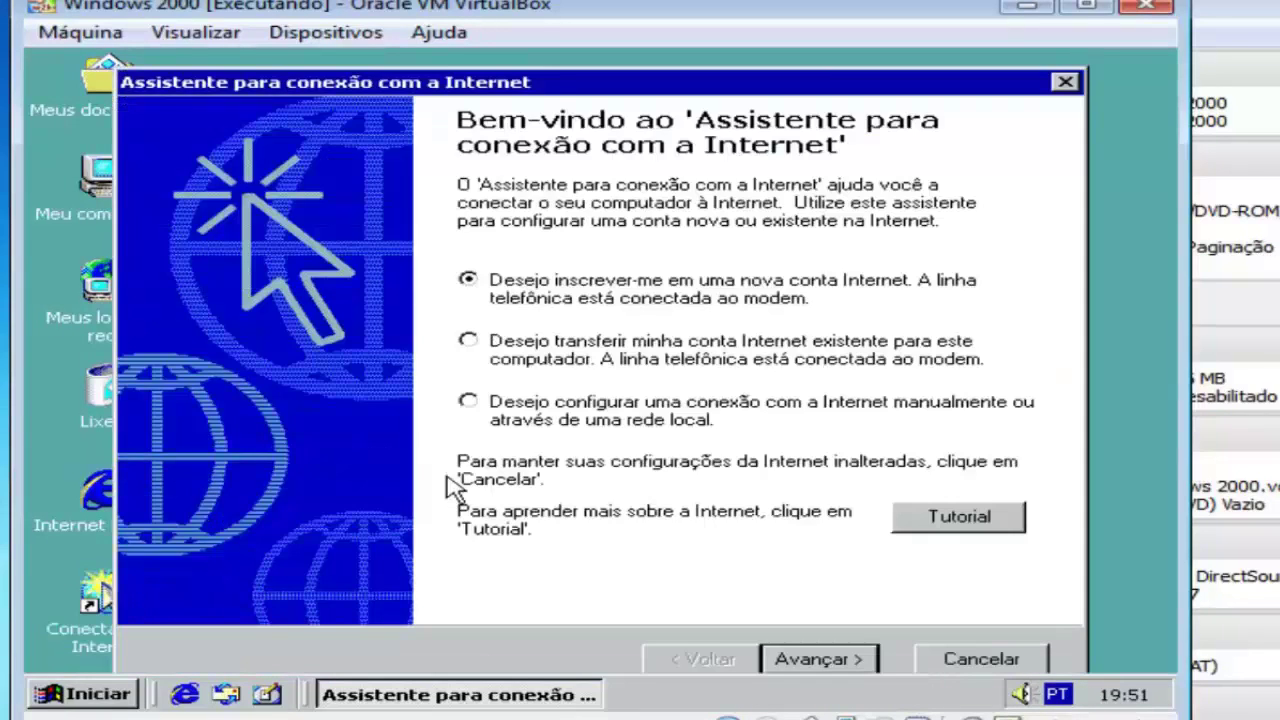
{"action": "left_click", "coordinate": [595, 420]}
{"action": "left_click", "coordinate": [830, 660]}
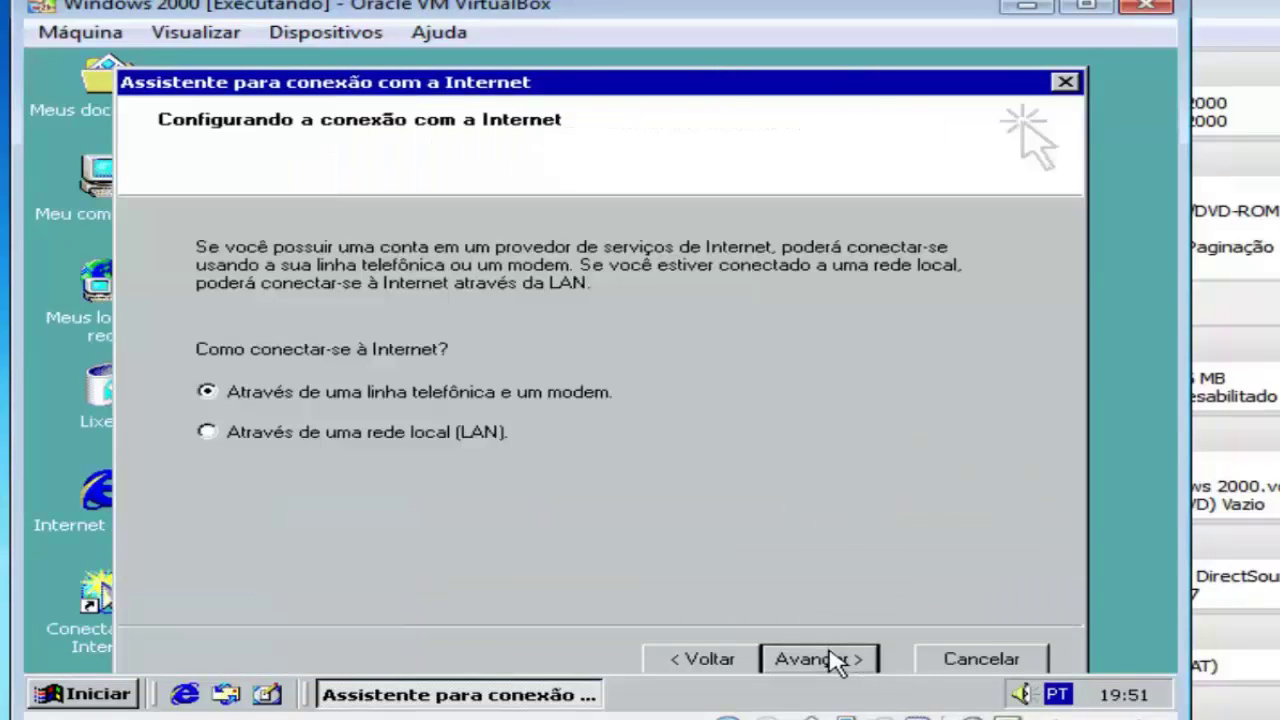
{"action": "left_click", "coordinate": [476, 436]}
{"action": "left_click", "coordinate": [820, 663]}
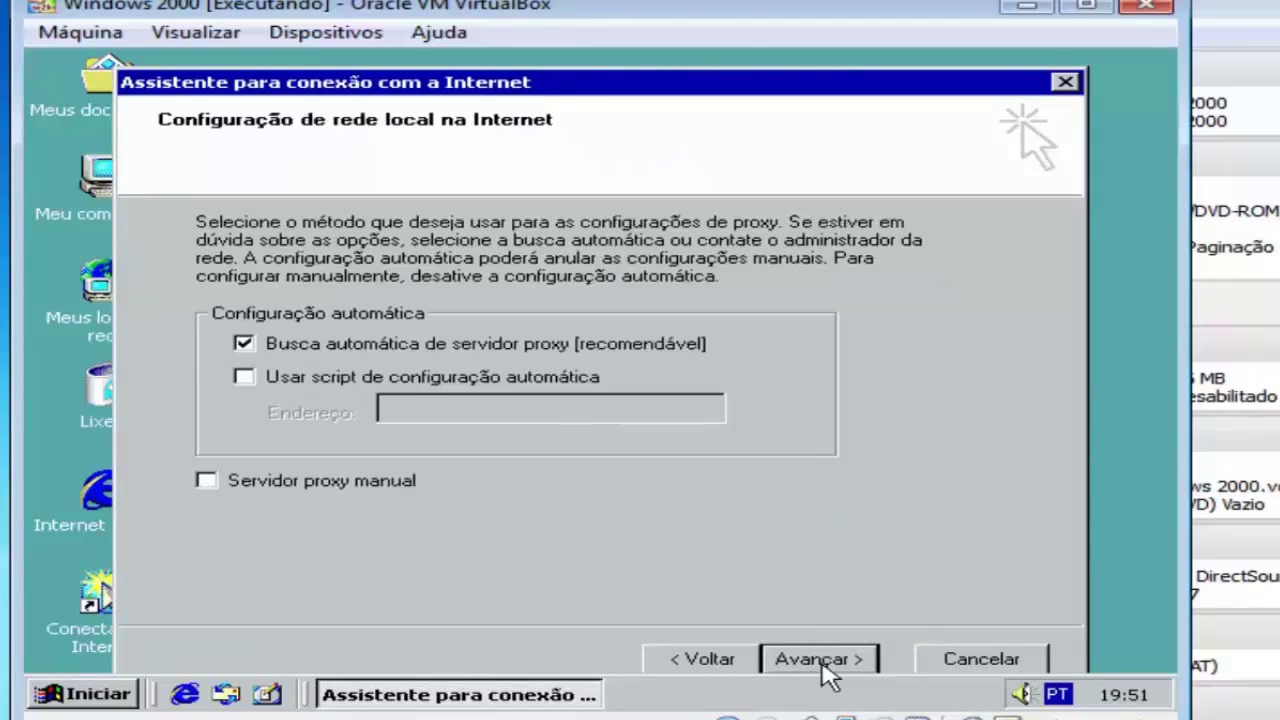
Keep automatic proxy detection, decline a mail account, finish the wizard, and launch Internet Explorer.
{"action": "left_click", "coordinate": [820, 660]}
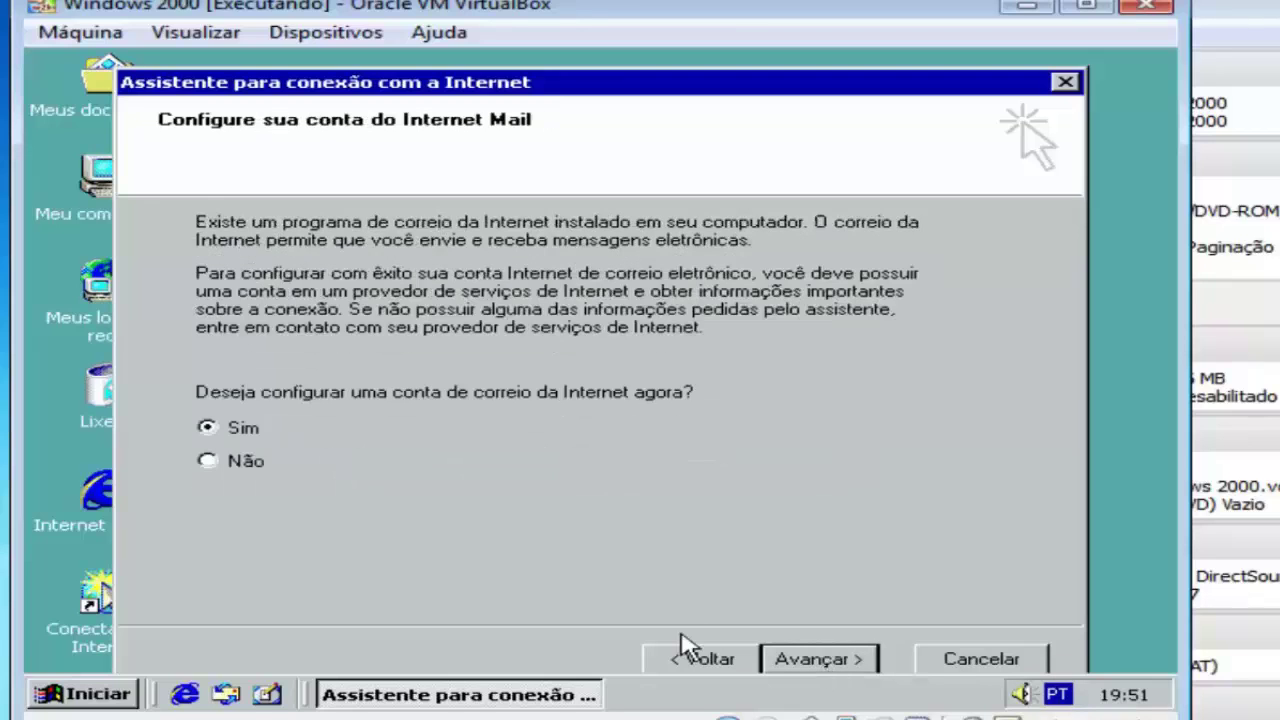
{"action": "left_click", "coordinate": [250, 464]}
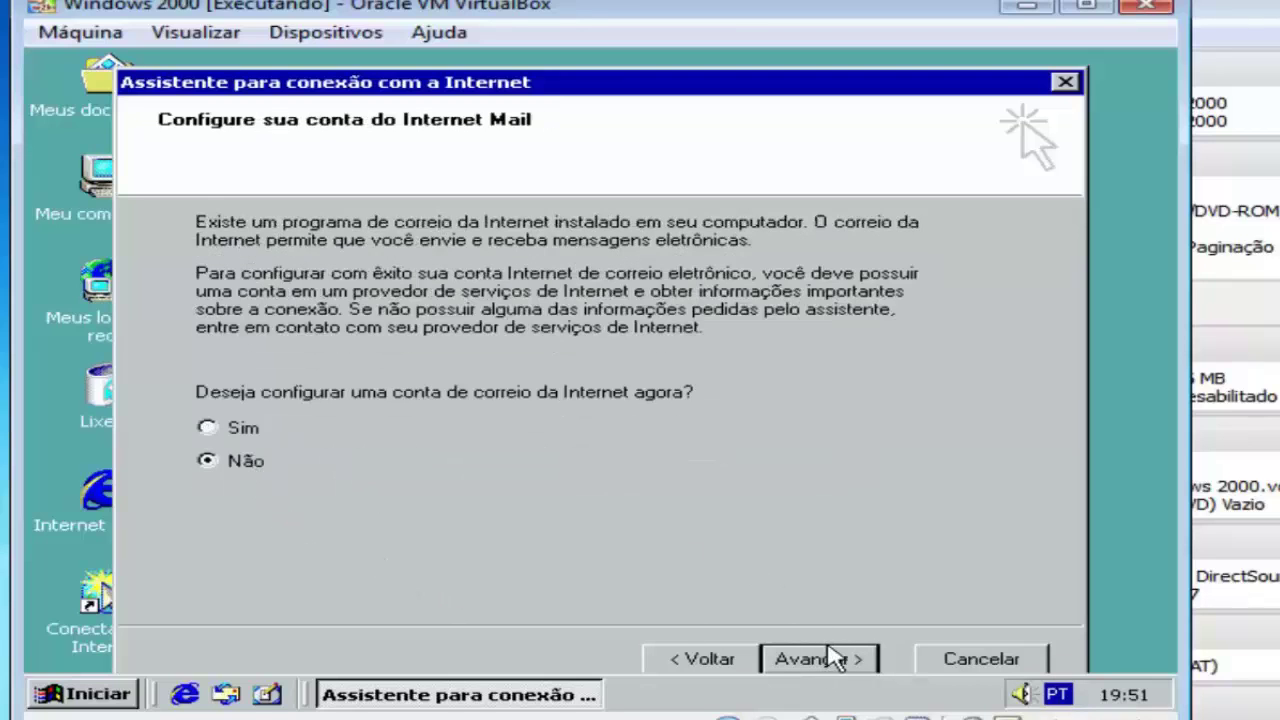
{"action": "left_click", "coordinate": [820, 658]}
{"action": "left_click", "coordinate": [830, 660]}
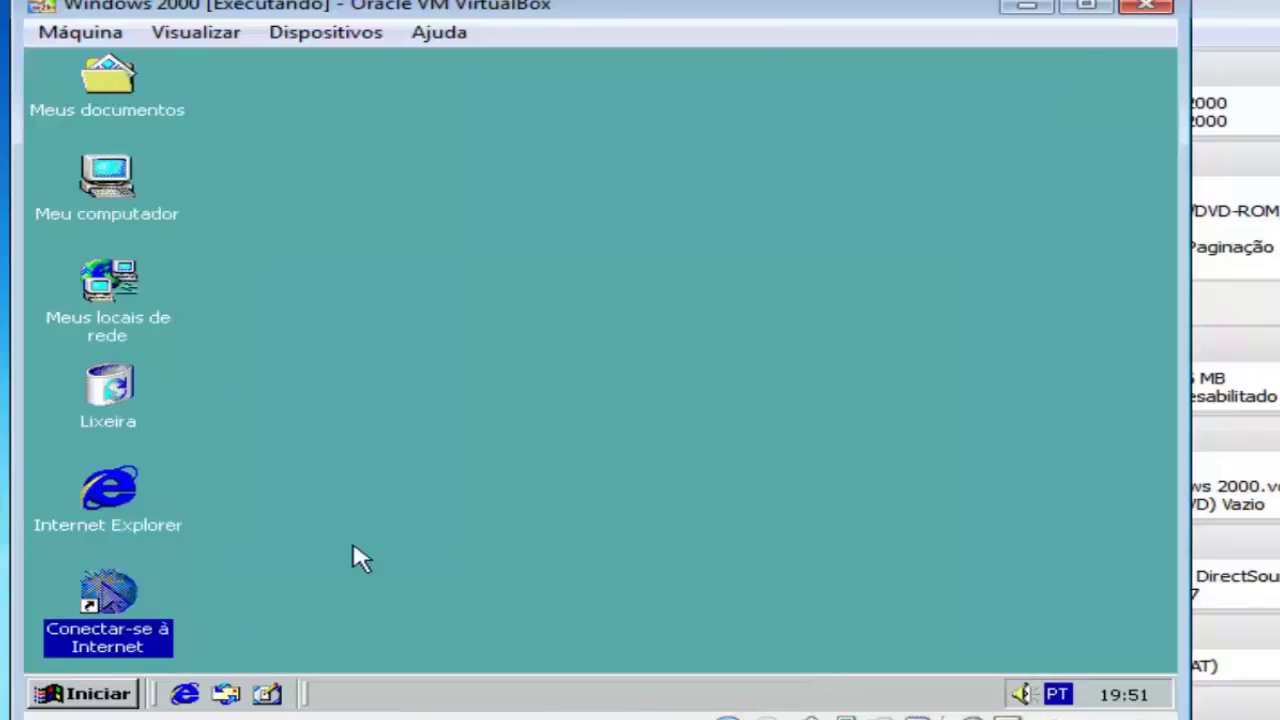
{"action": "double_click", "coordinate": [108, 520]}
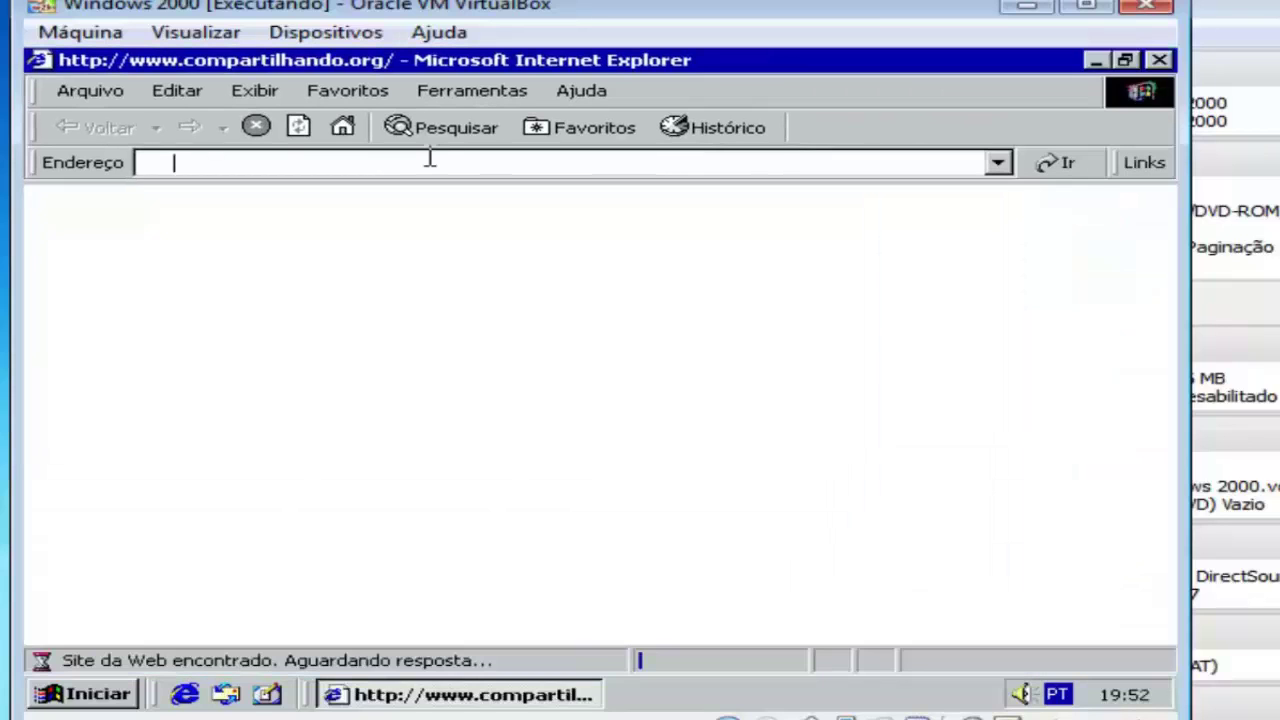
Search 'tech jahu' from the address bar, dismiss the error, and open the Tech+Jahu blog result.
{"action": "left_click", "coordinate": [430, 157]}
{"action": "type", "text": "tech"}
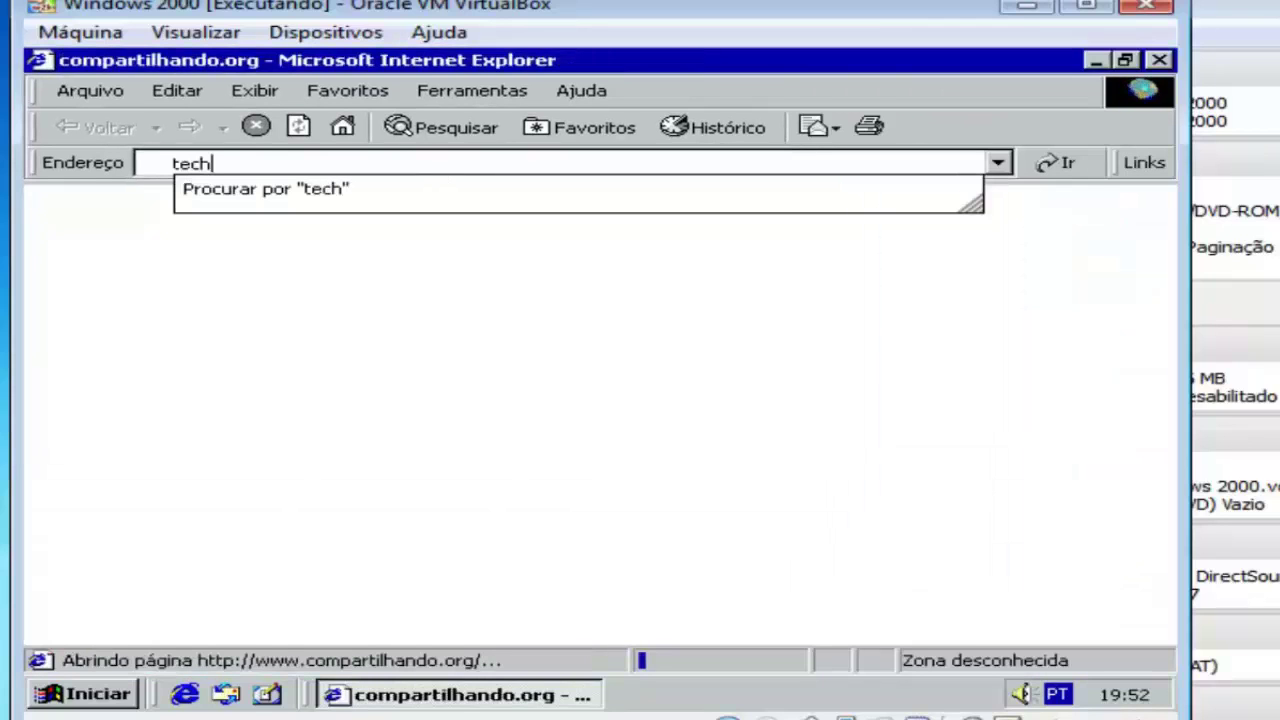
{"action": "type", "text": " jahu"}
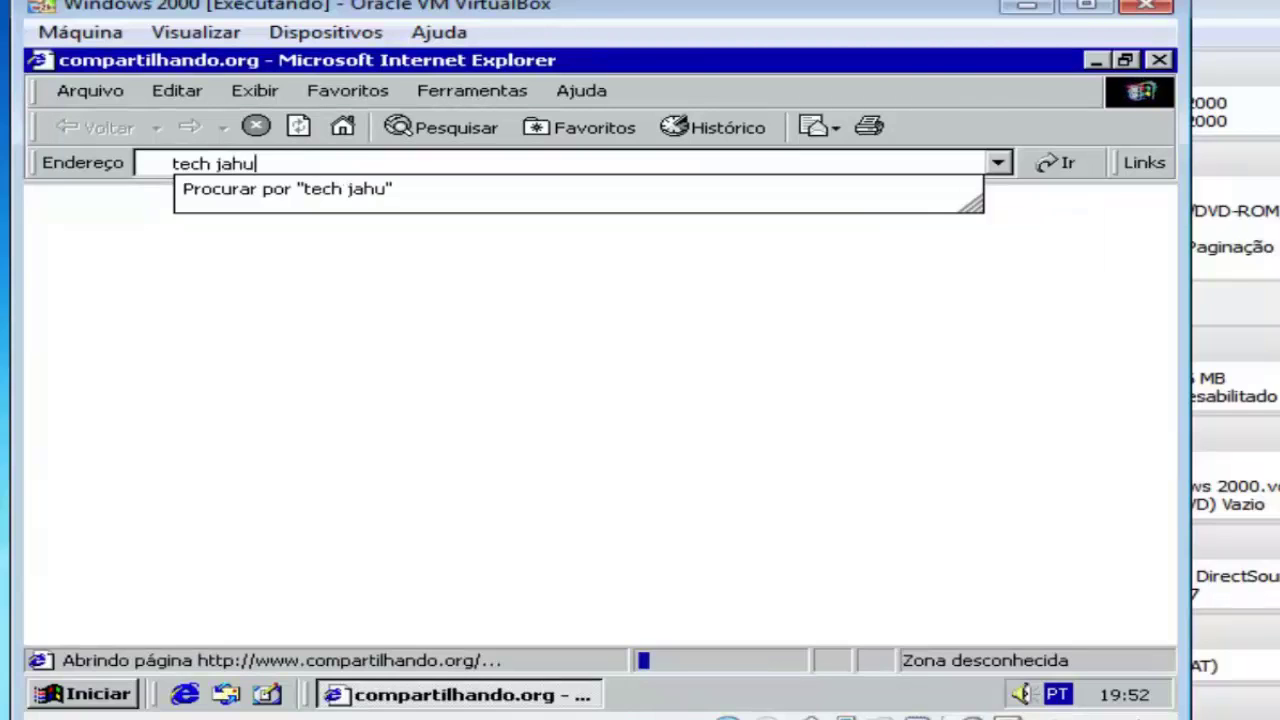
{"action": "key", "text": "Return"}
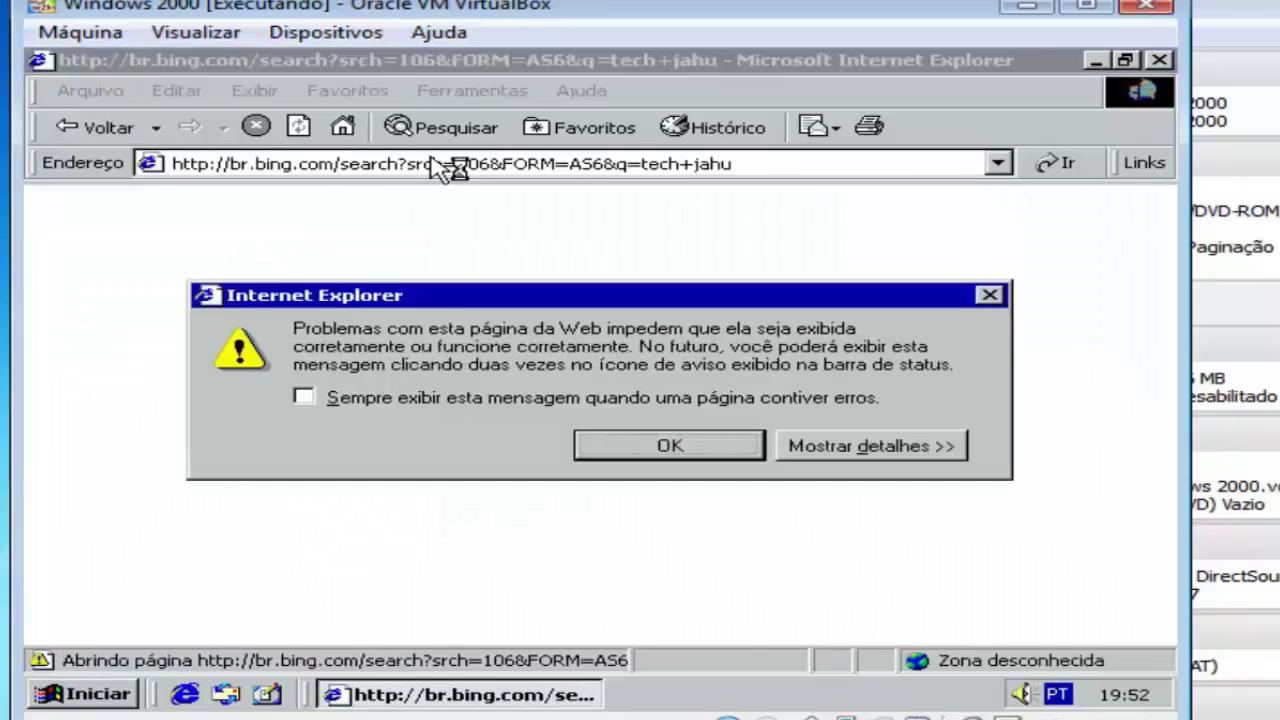
{"action": "left_click", "coordinate": [628, 445]}
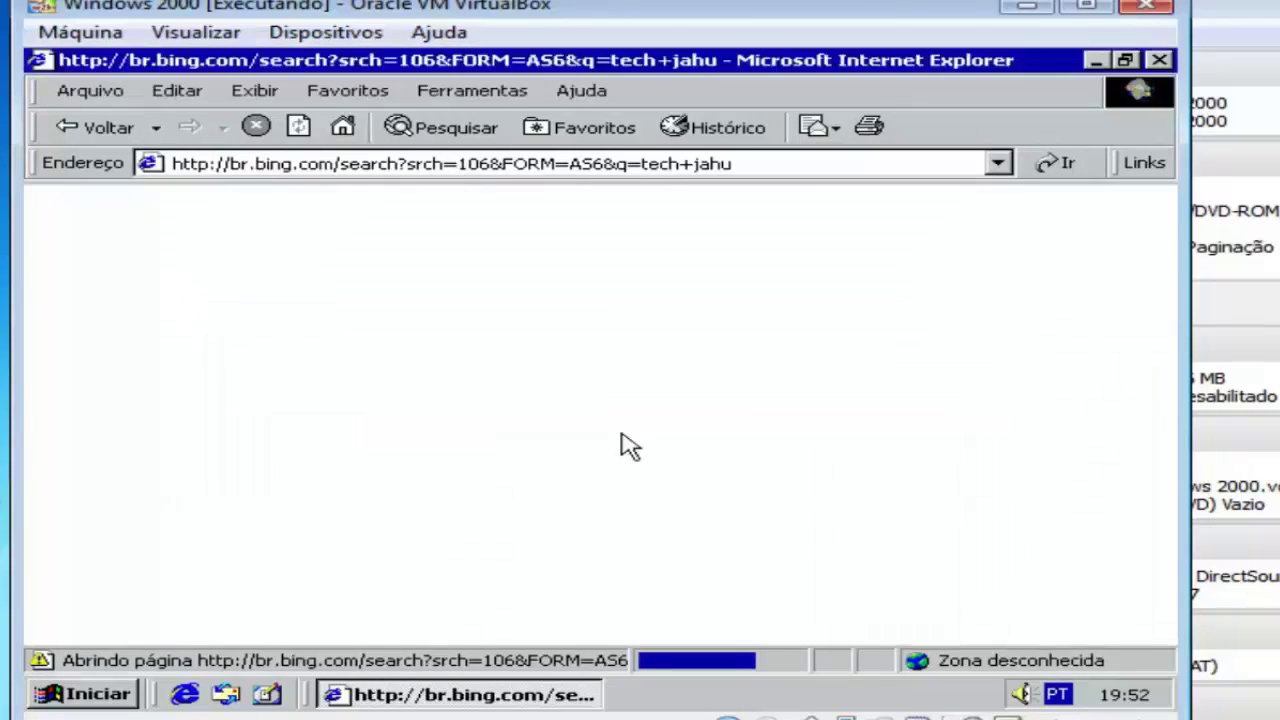
{"action": "left_click", "coordinate": [360, 398]}
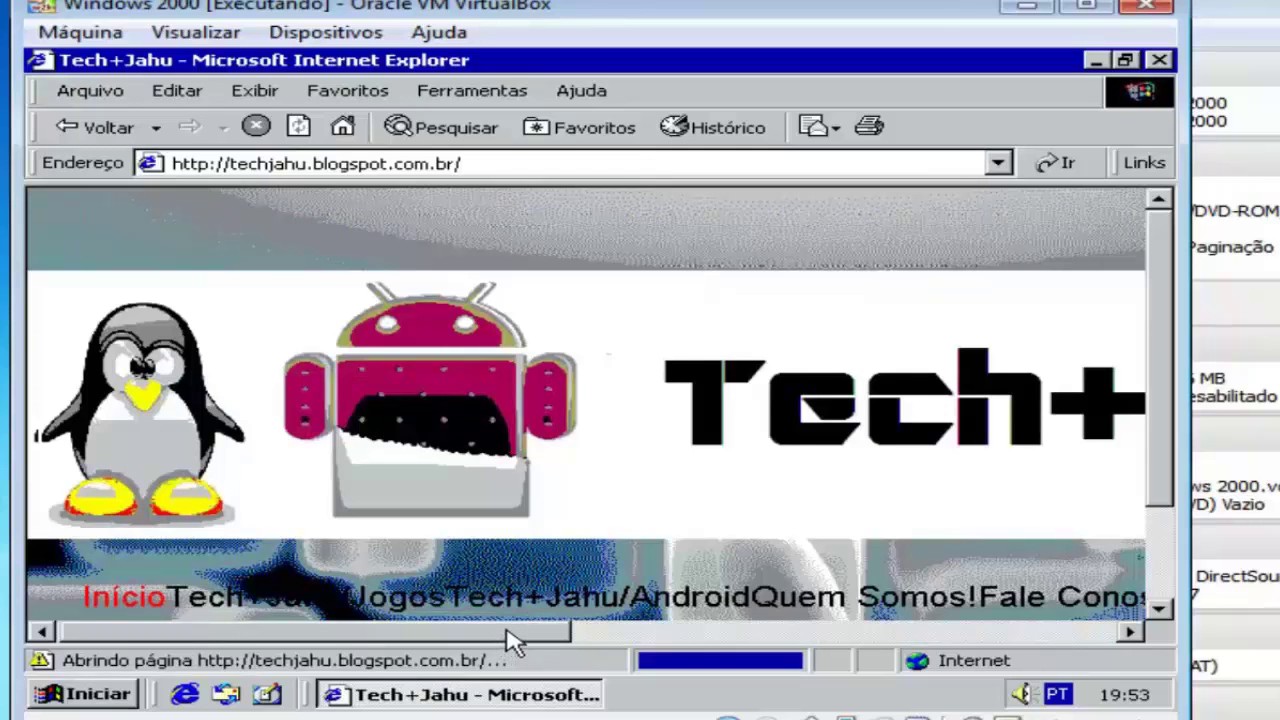
{"action": "left_click_drag", "start_coordinate": [512, 634], "coordinate": [1003, 605]}
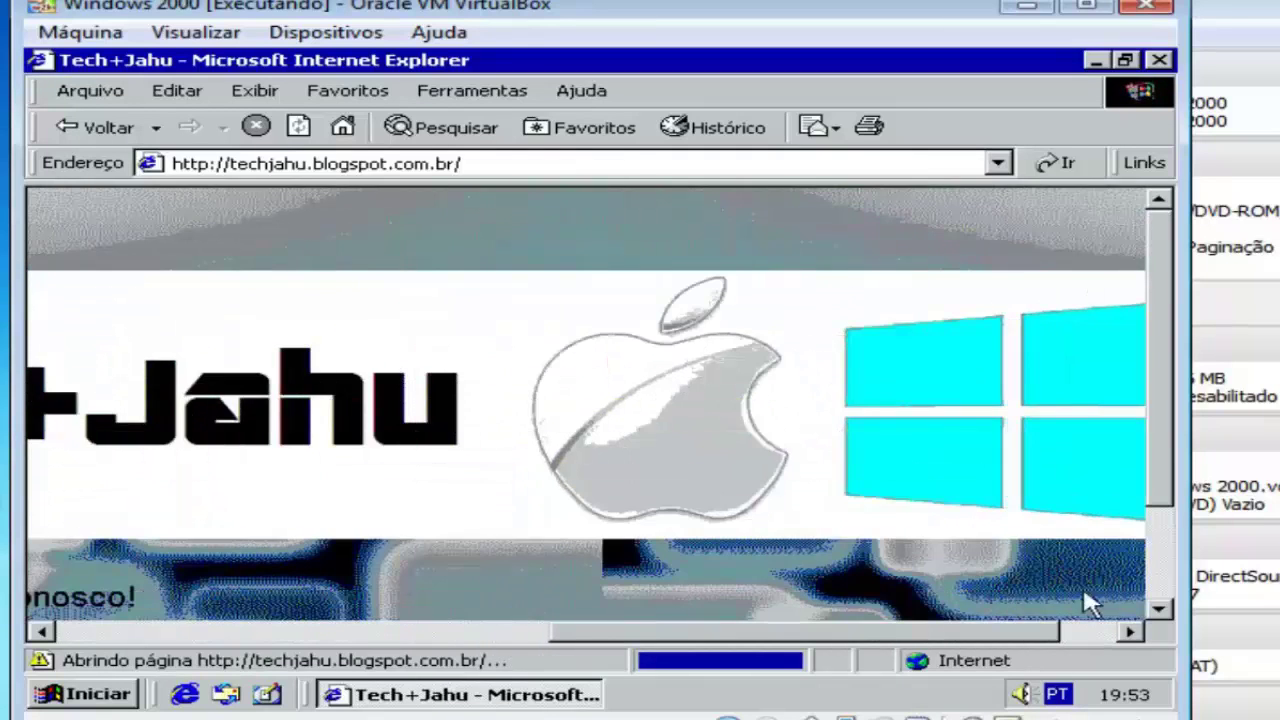